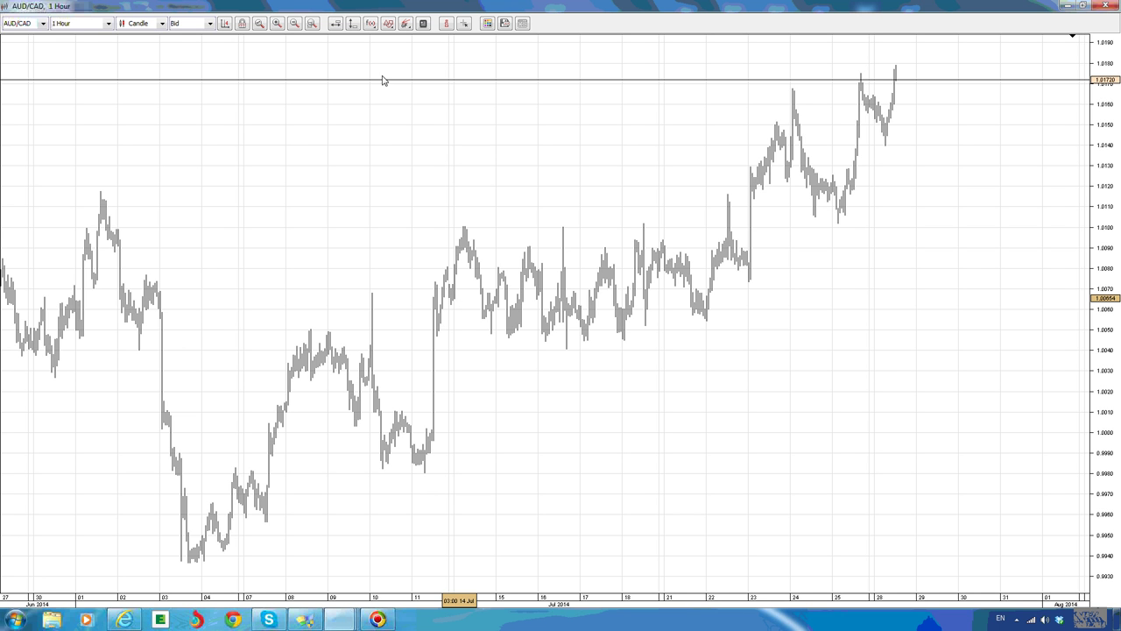
left_click(388, 23)
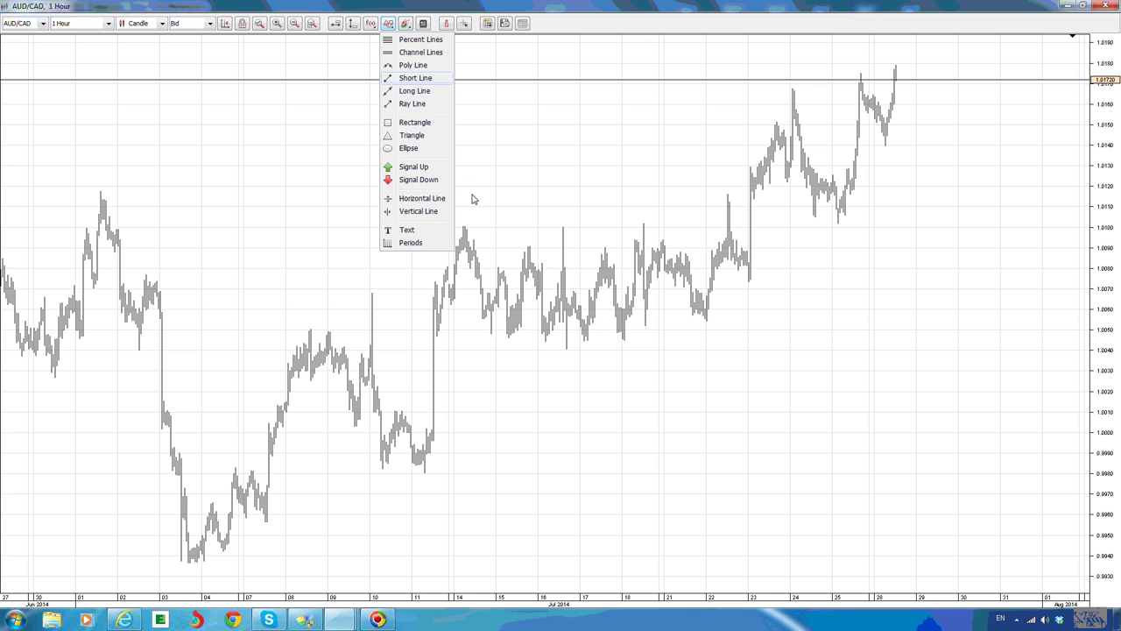
left_click(407, 229)
left_click(606, 424)
left_click_drag(585, 359, 528, 350)
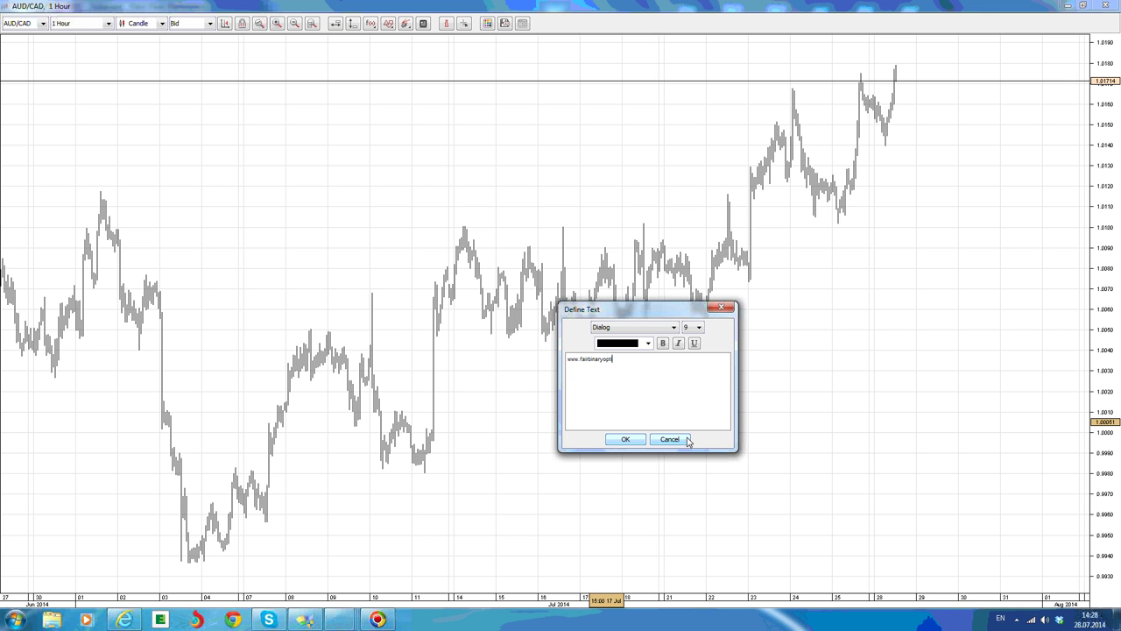
left_click(698, 330)
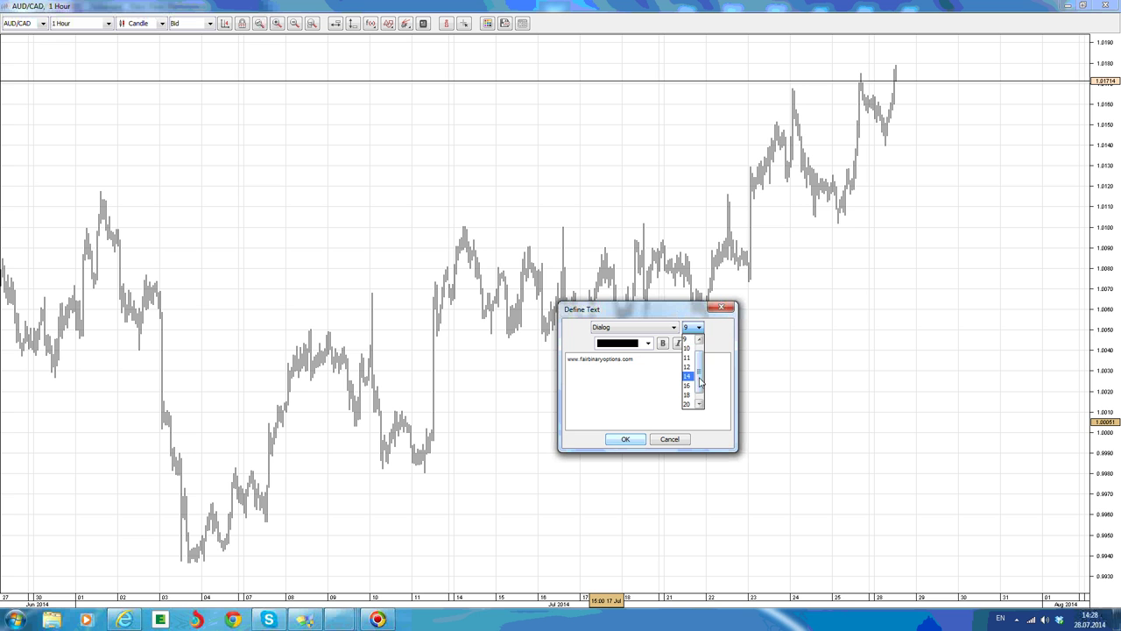
left_click(688, 394)
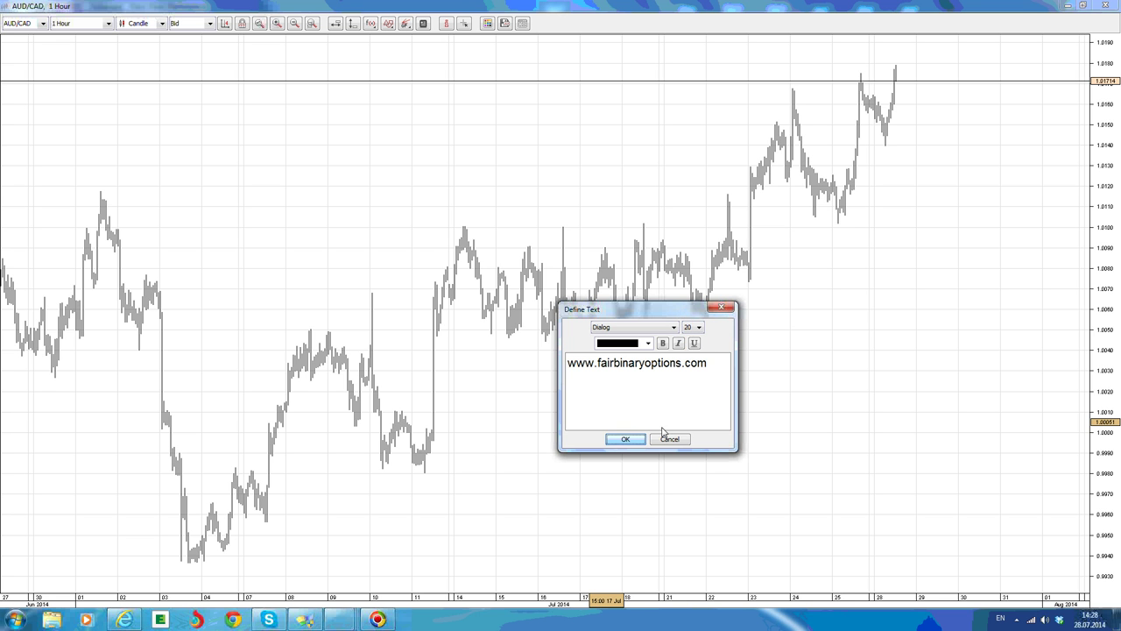
left_click(625, 439)
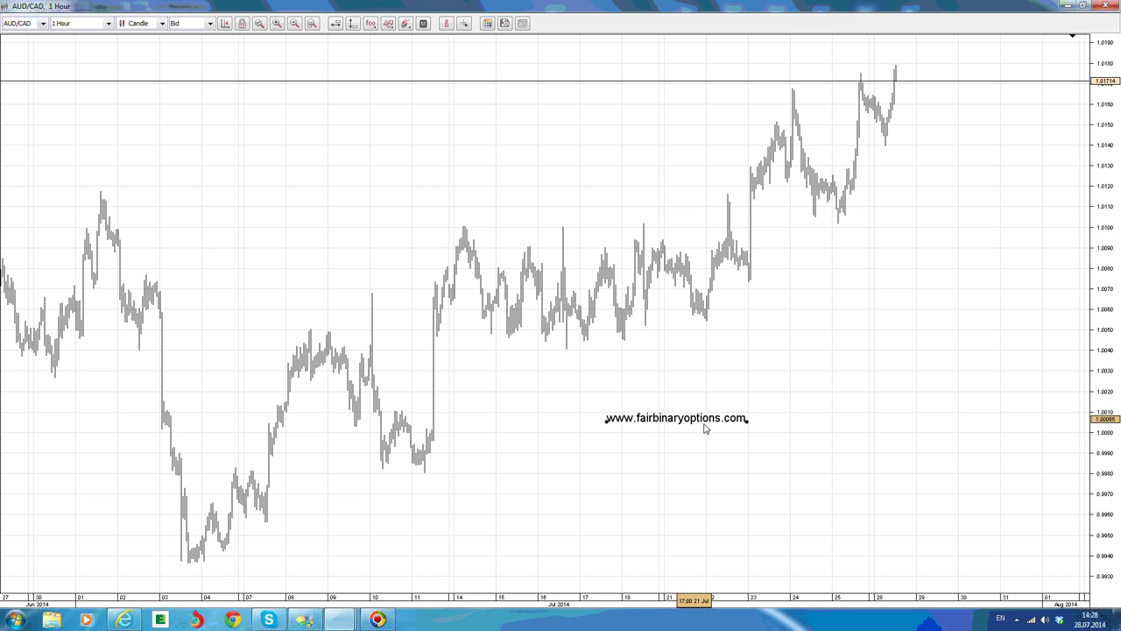
left_click_drag(706, 427, 960, 464)
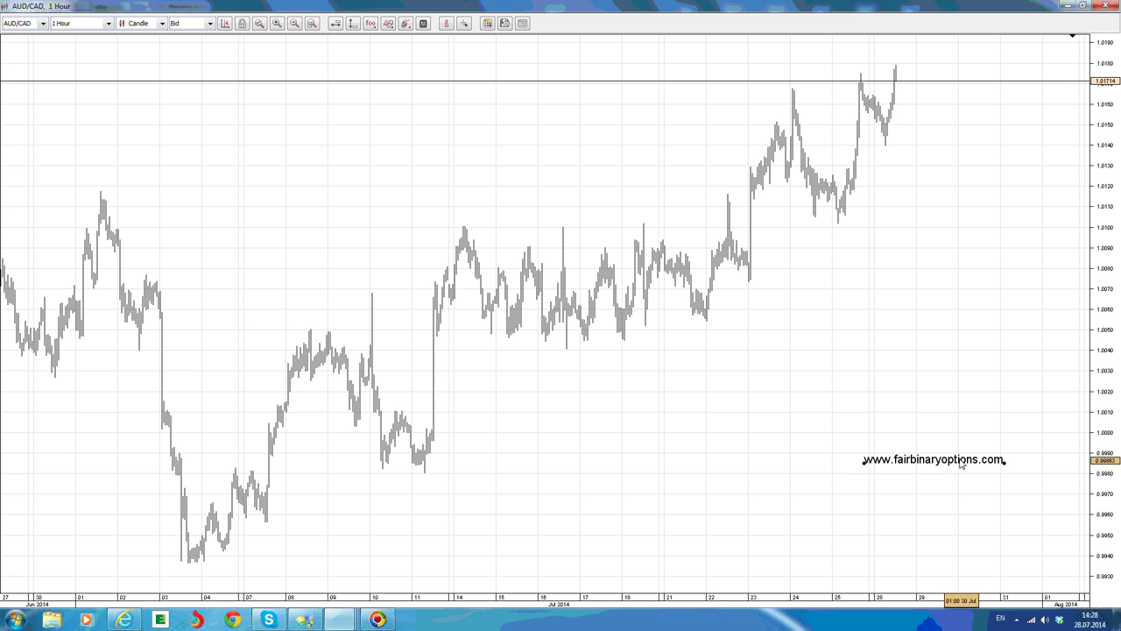
Draw a rectangle about 17 bars wide around the price peak between 1 and 2 July.
left_click(388, 24)
left_click(411, 122)
left_click_drag(91, 187, 121, 208)
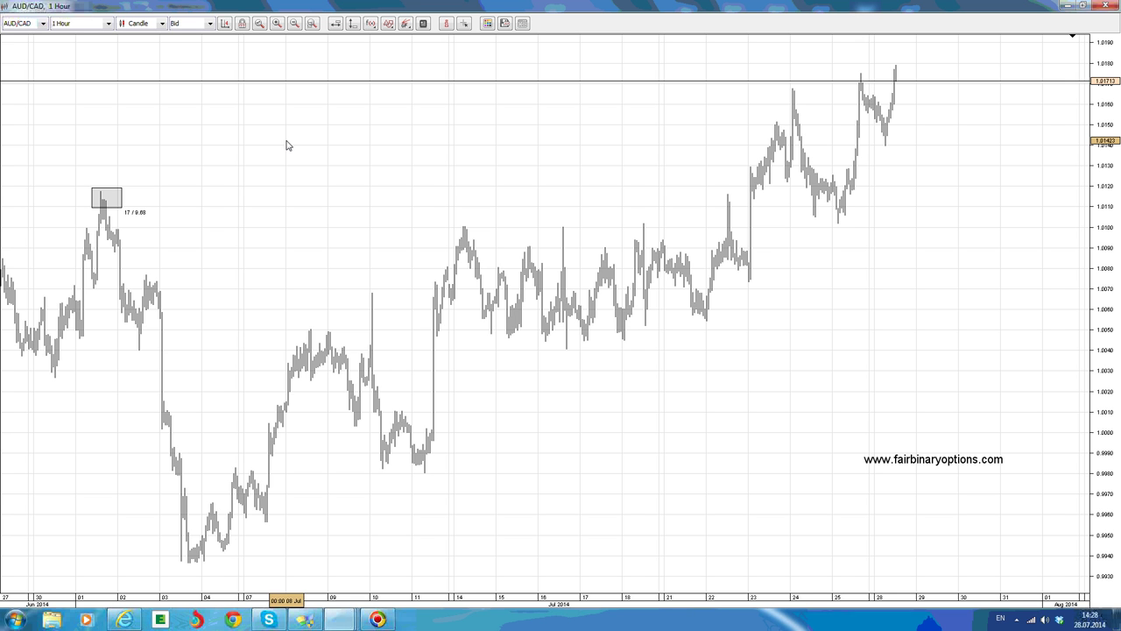
Add a text label "a" in font size 24 just below the 11 July low.
left_click(388, 23)
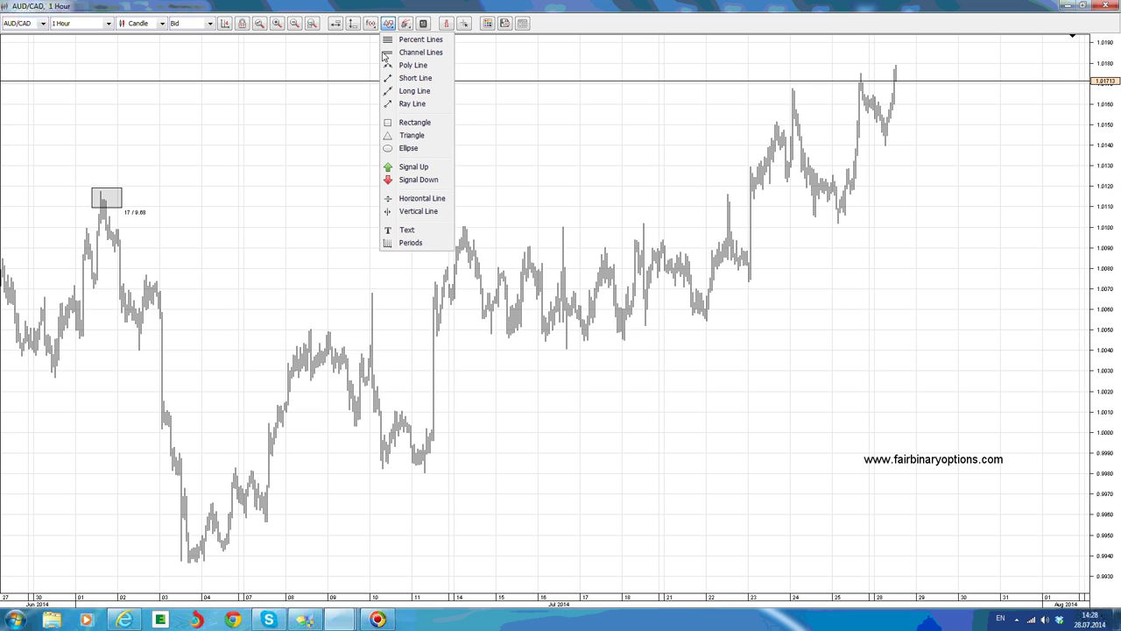
left_click(390, 240)
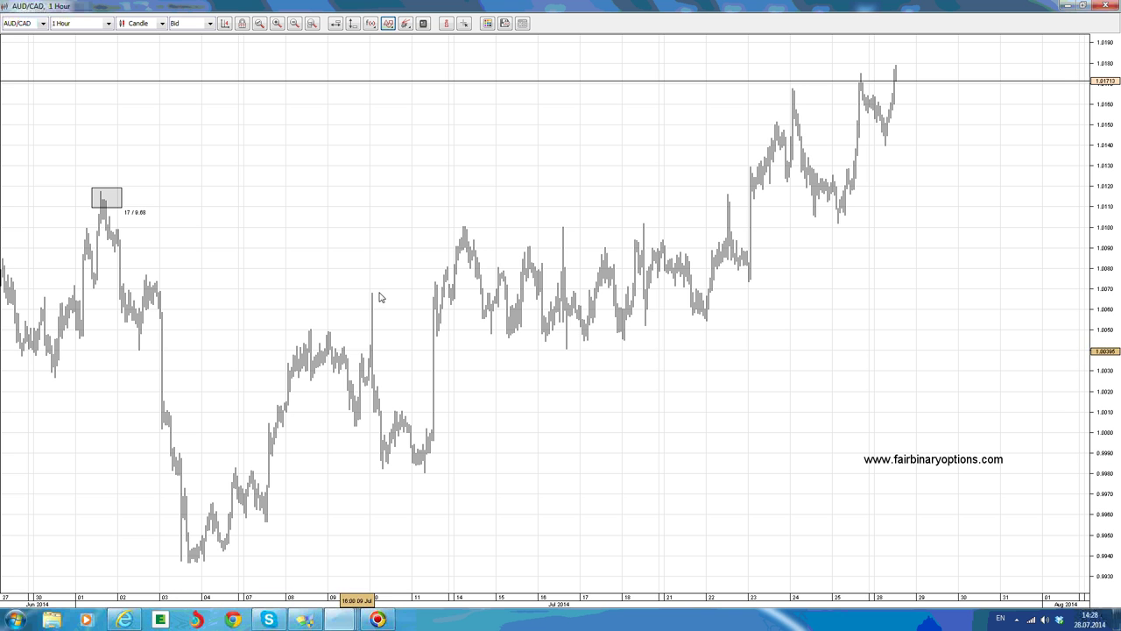
left_click(425, 488)
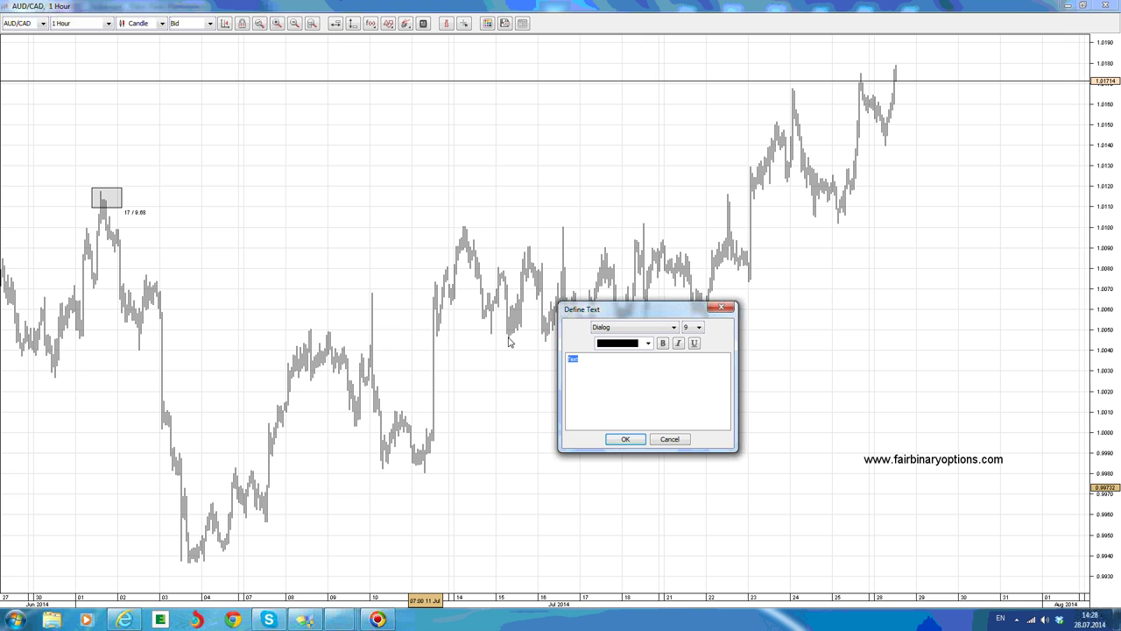
left_click(693, 327)
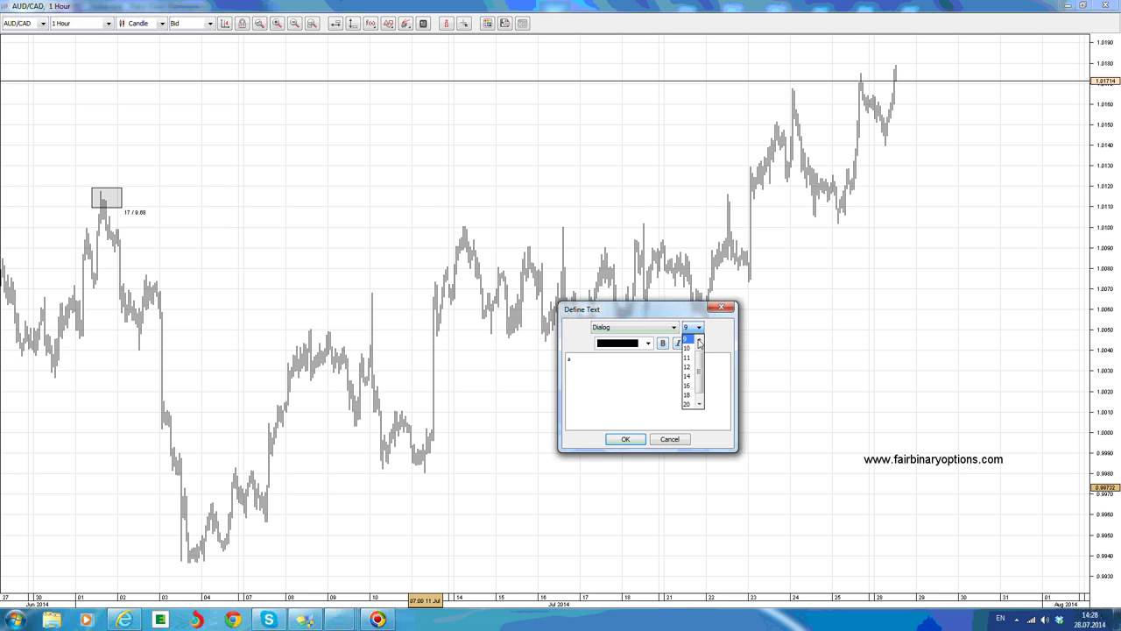
left_click(687, 404)
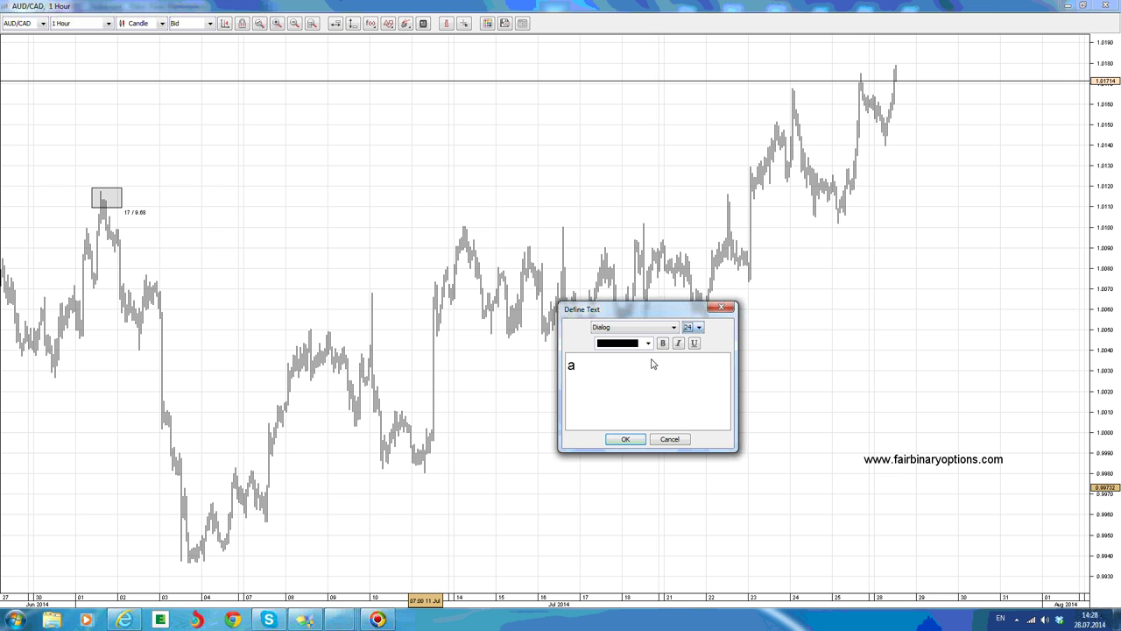
left_click(636, 441)
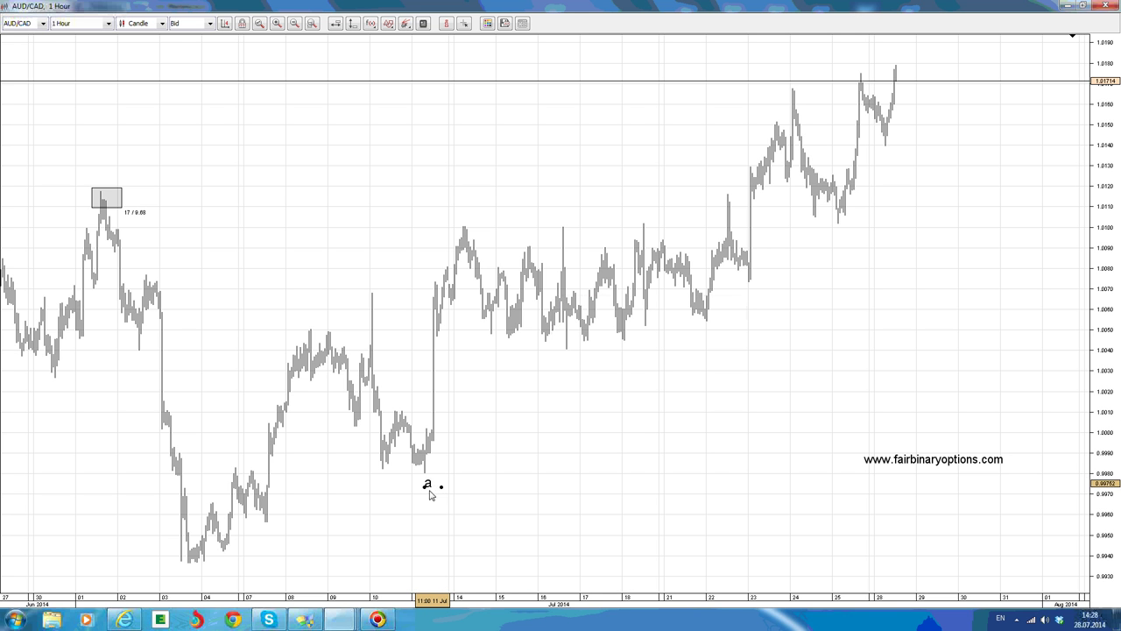
Clone the "a" label, place the copy above the latest high on 28 July, and change its text to "b".
right_click(427, 489)
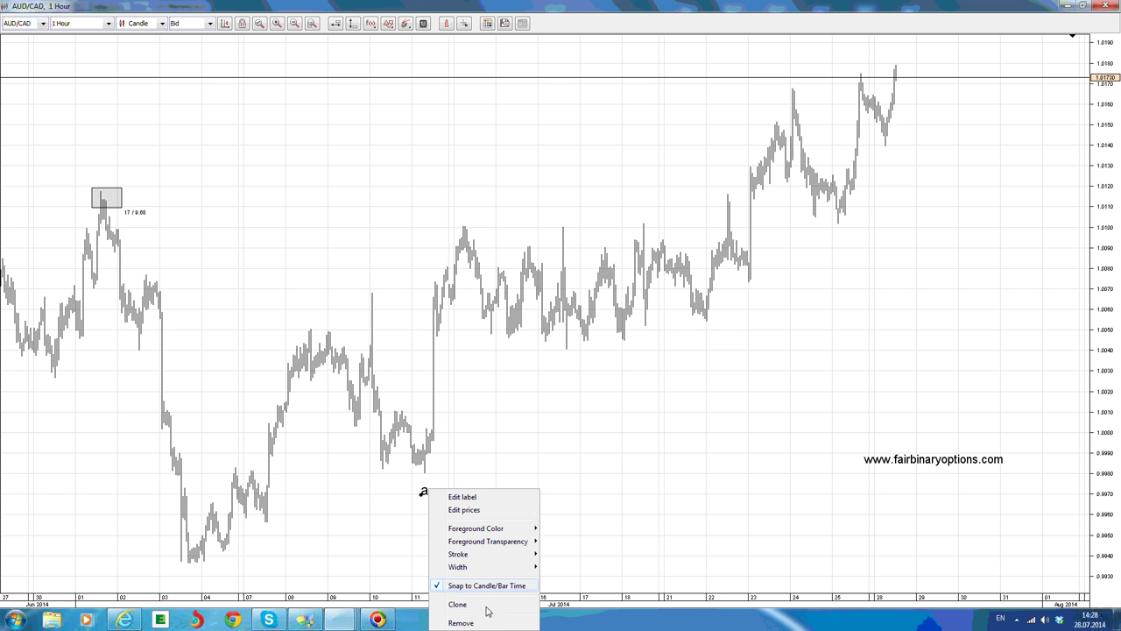
left_click(485, 605)
mouse_move(426, 492)
left_mouse_down()
mouse_move(555, 363)
mouse_move(778, 205)
mouse_move(846, 92)
mouse_move(907, 50)
left_mouse_up()
right_click(902, 49)
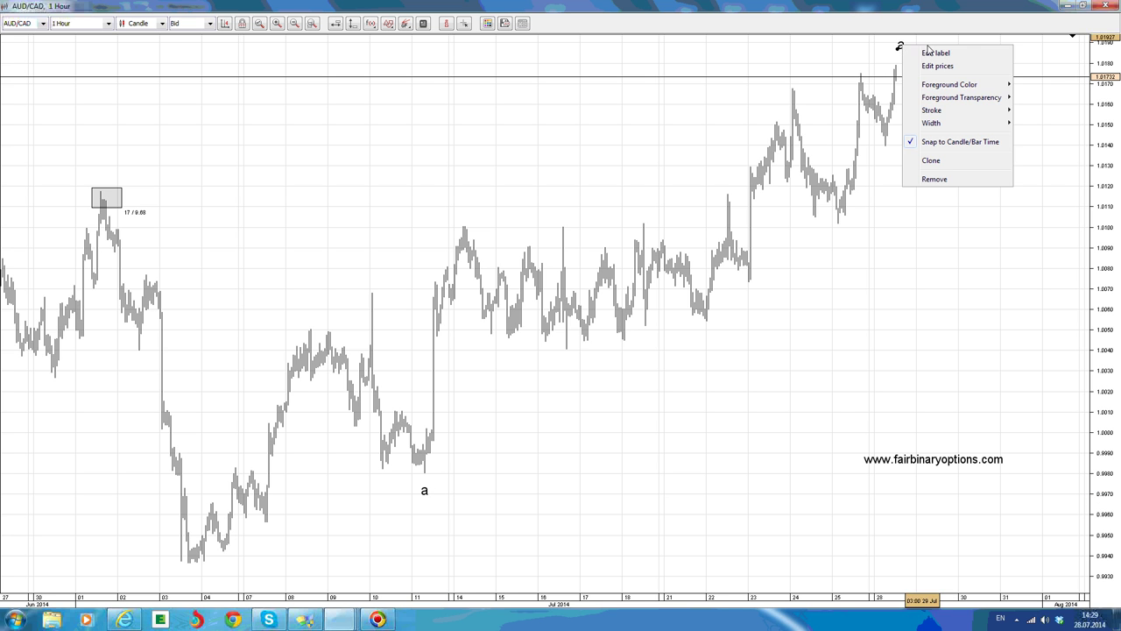
left_click(932, 51)
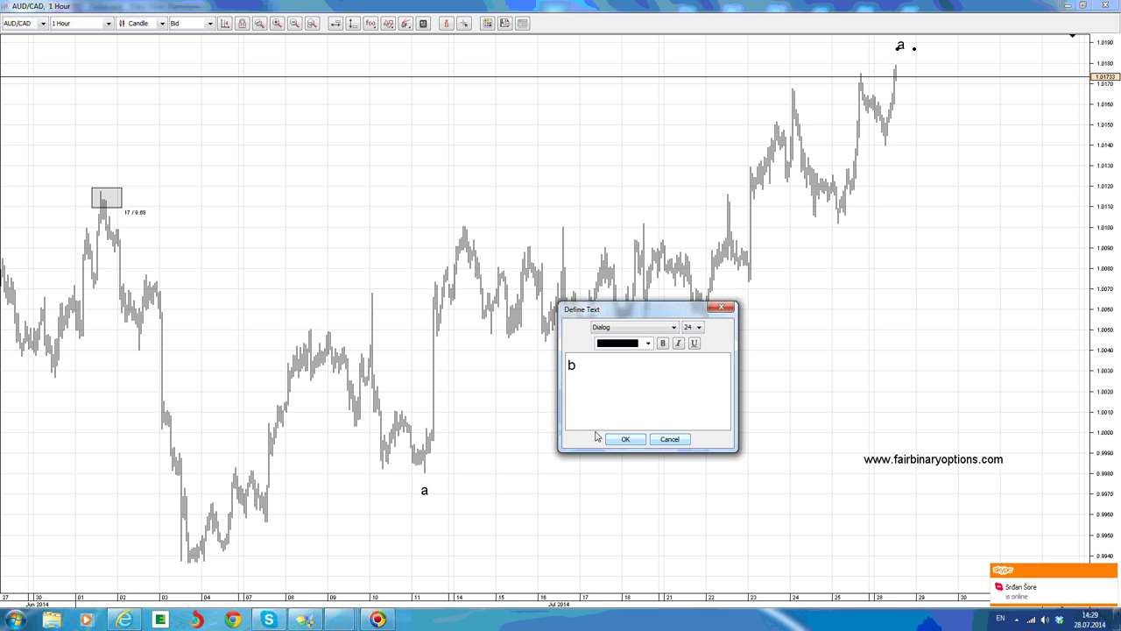
type("b")
left_click(623, 439)
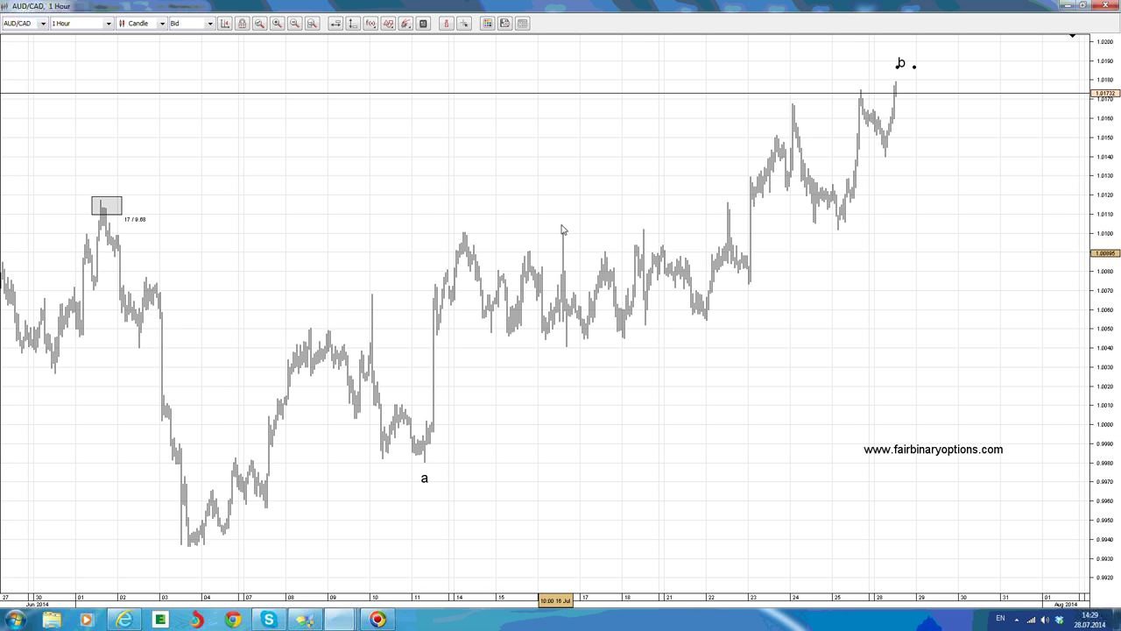
Draw a poly line from the 11 July low through the small swing, the 14 July high and the 16 July low to the 16 July spike high.
left_click(388, 23)
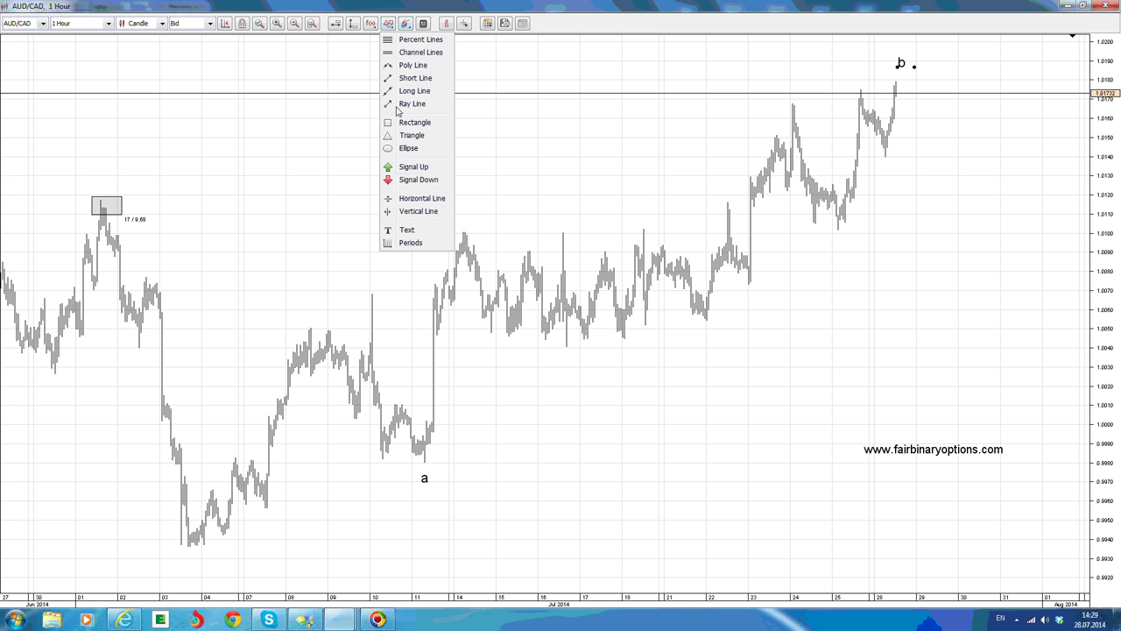
left_click(417, 69)
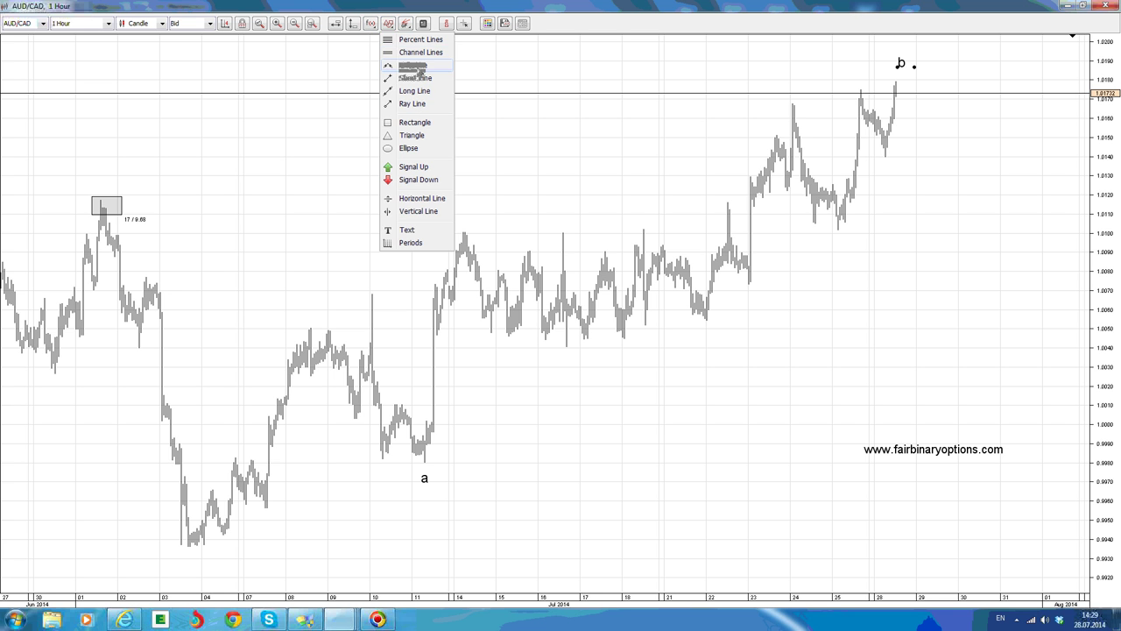
left_click(423, 461)
left_click(425, 421)
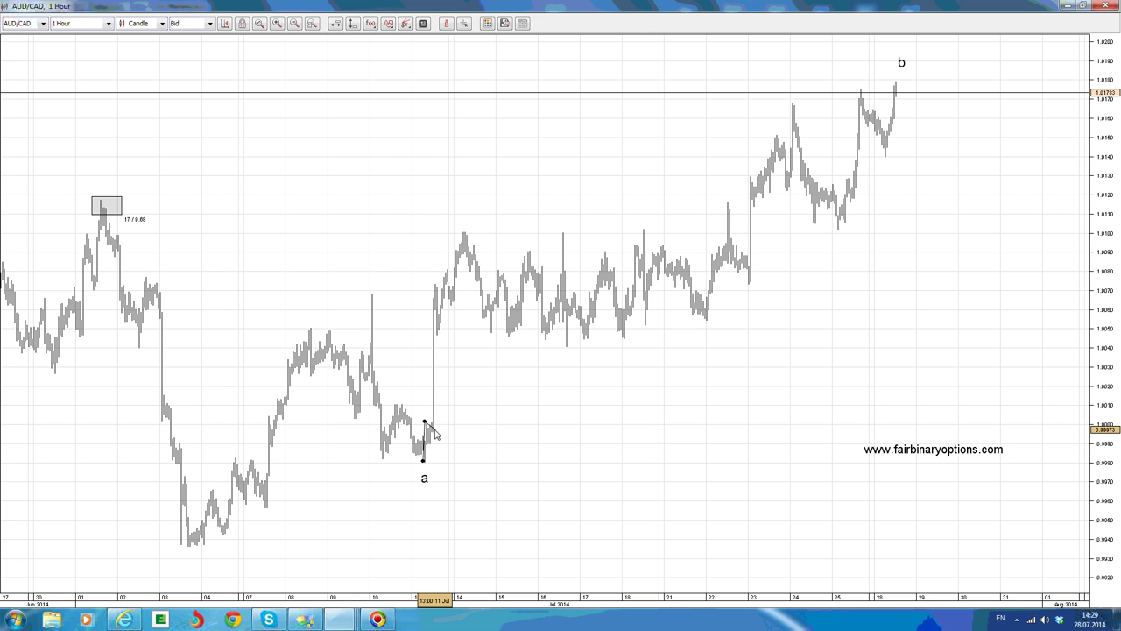
left_click(435, 427)
left_click(464, 233)
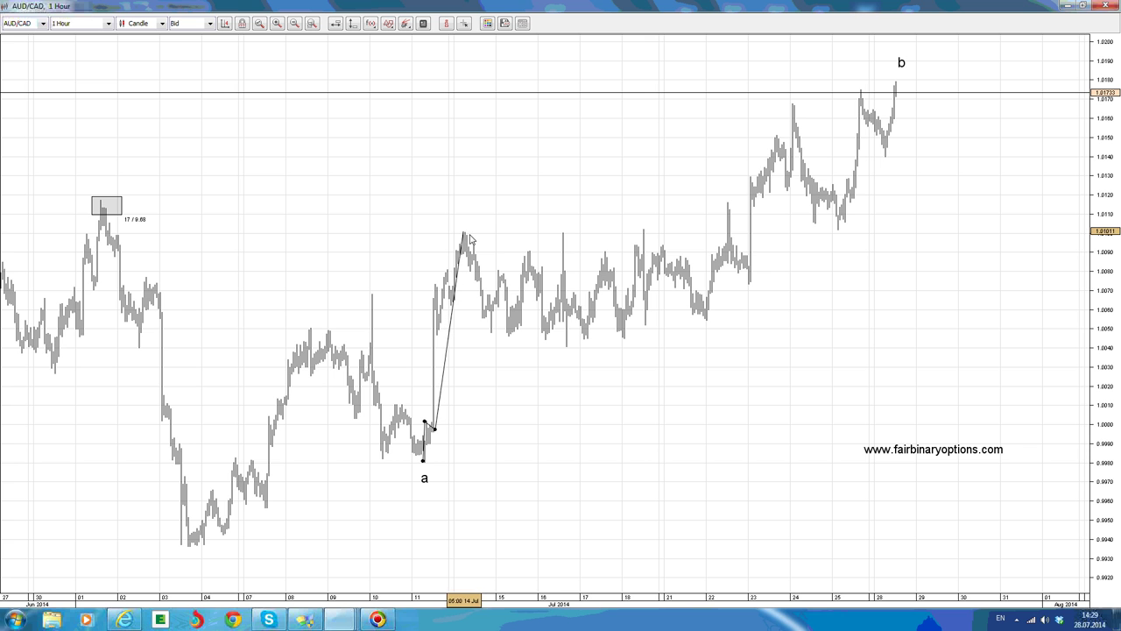
left_click(538, 334)
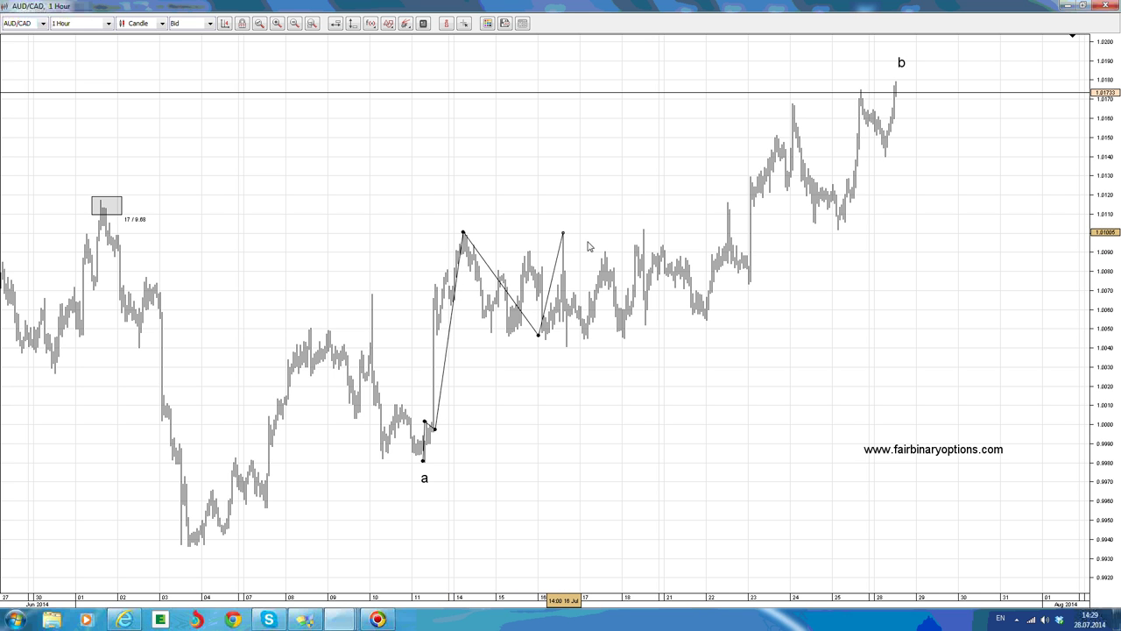
left_click(578, 221)
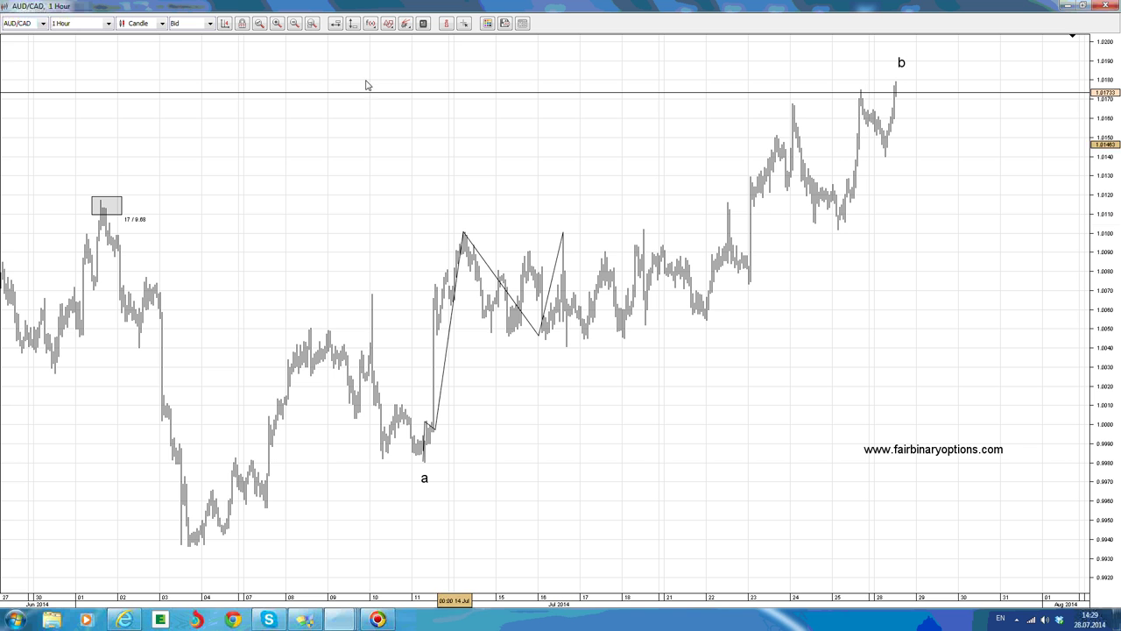
Add a red text label "a" in font size 18 above the 16 July spike high at the poly line's end.
left_click(388, 23)
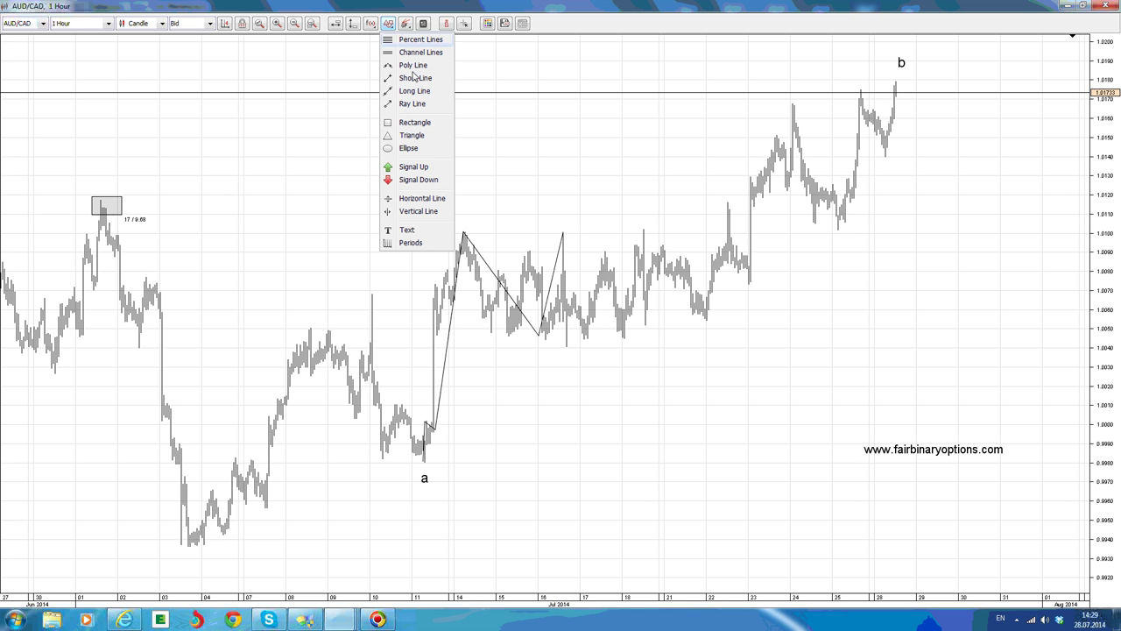
left_click(407, 229)
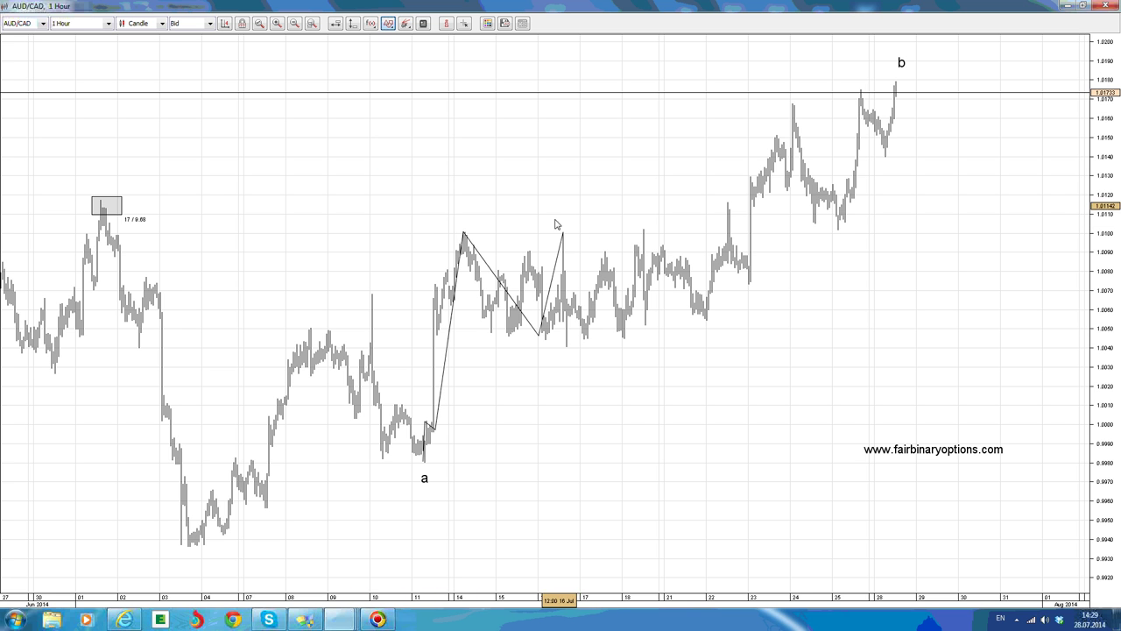
left_click(554, 219)
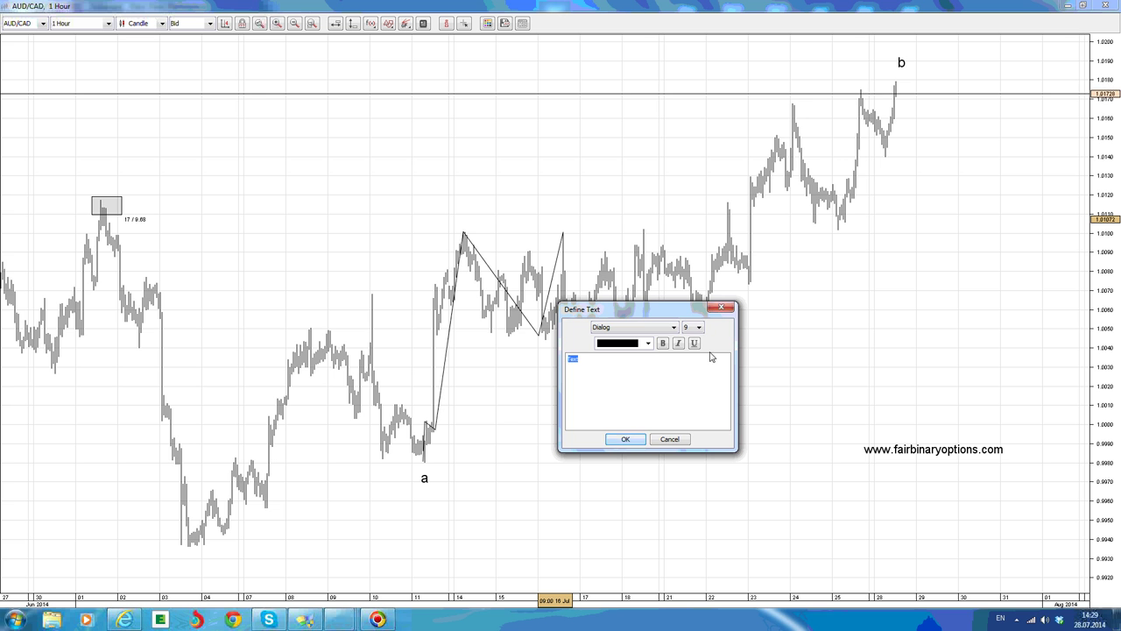
type("a")
left_click(699, 327)
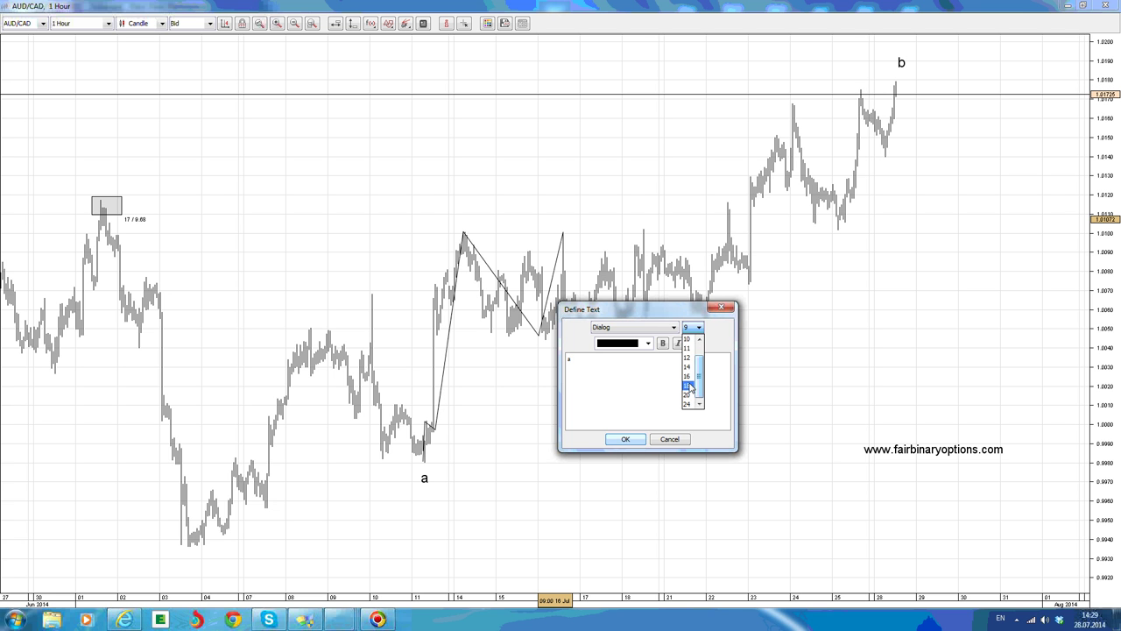
left_click(684, 380)
left_click(648, 343)
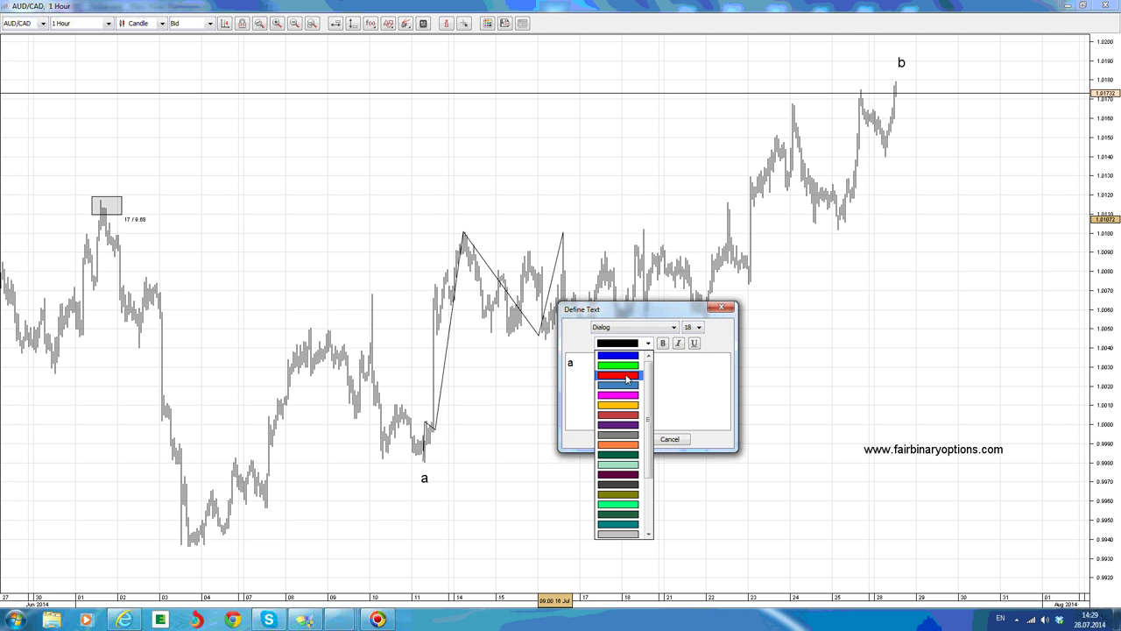
left_click(627, 376)
left_click(623, 440)
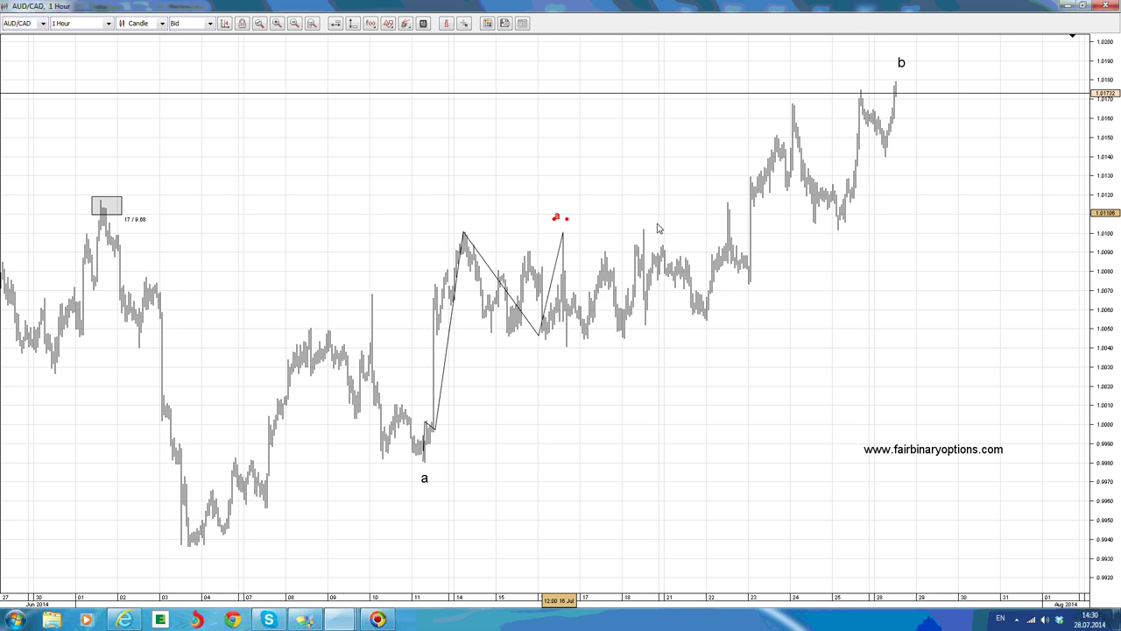
Clone the red "a" label, place the copy below the 18 July low, and change its text to "b".
right_click(559, 213)
left_click(615, 328)
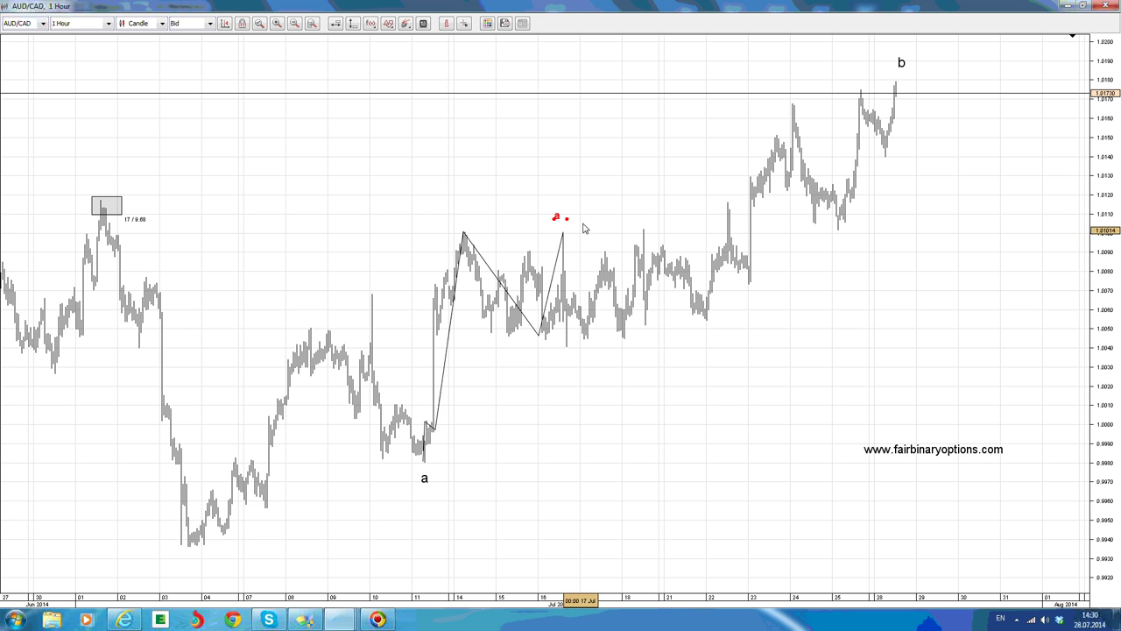
left_click_drag(620, 331, 626, 349)
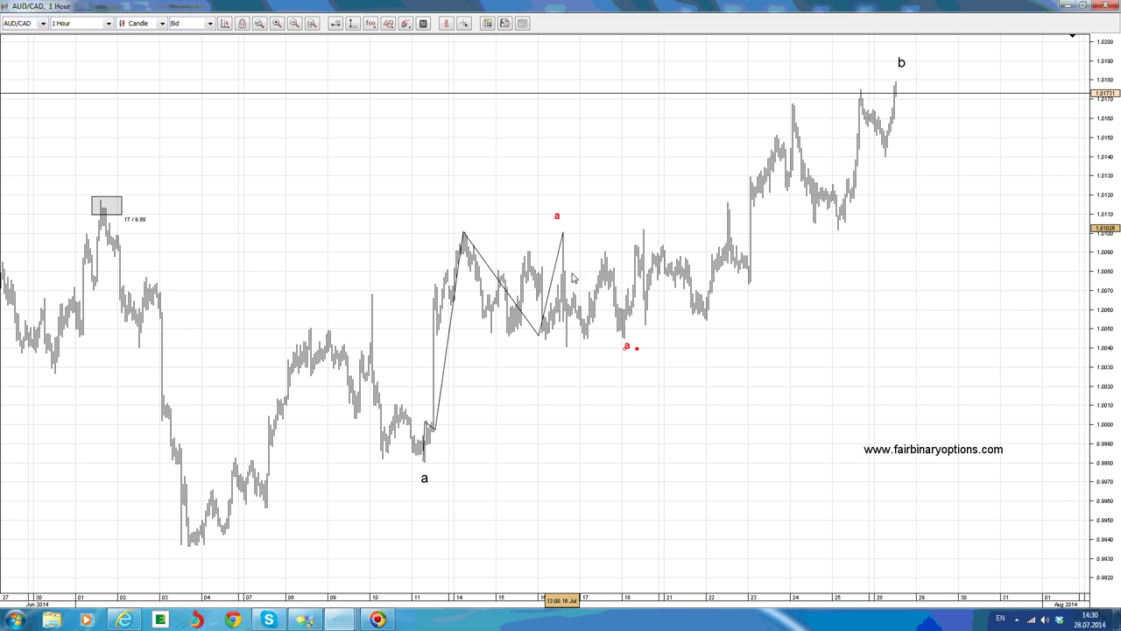
right_click(633, 349)
left_click(736, 353)
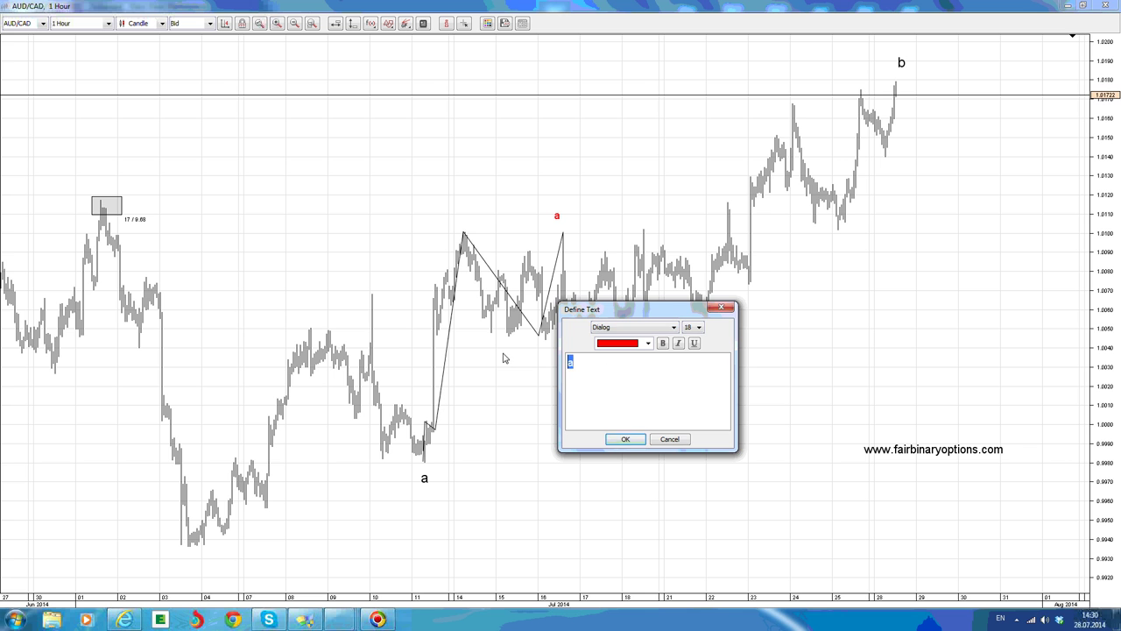
type("b")
left_click(626, 440)
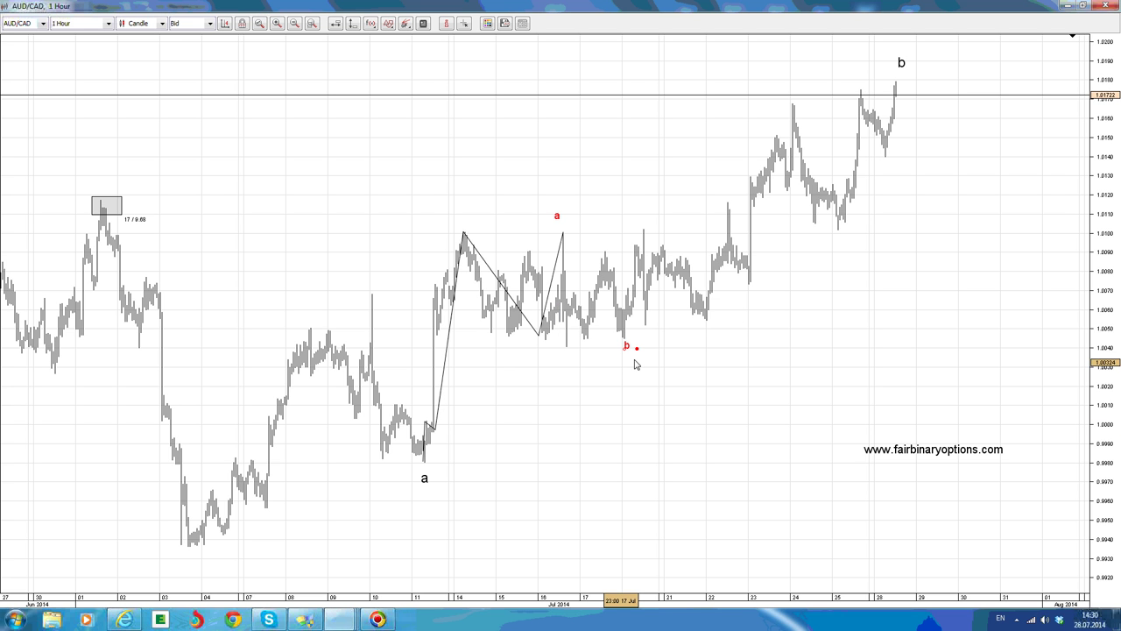
left_click(665, 364)
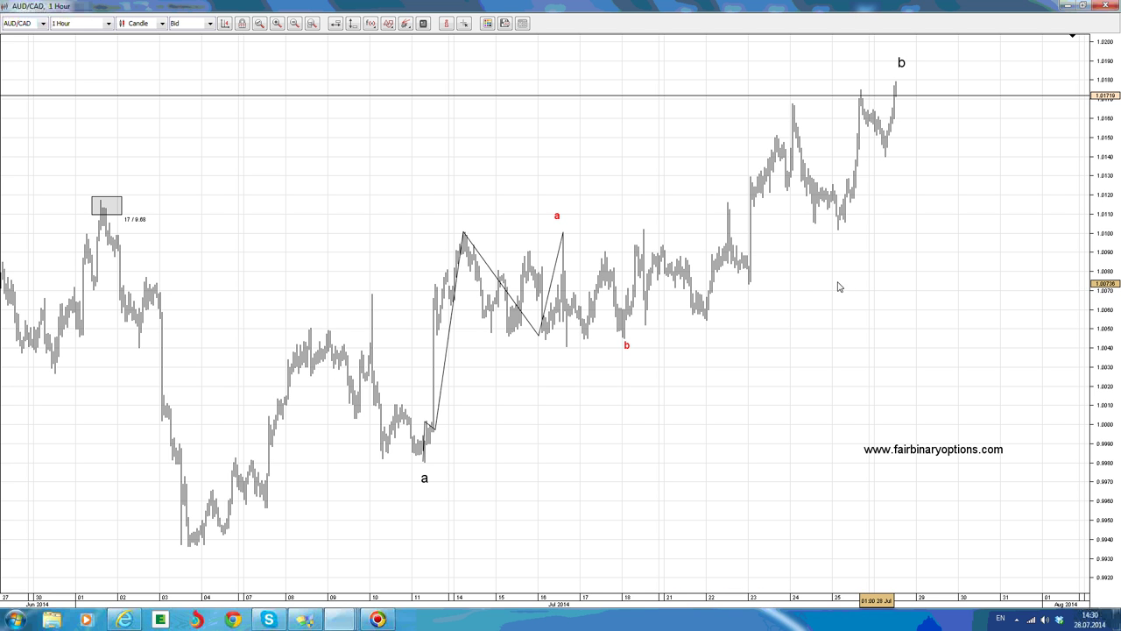
Clone the red "b" label, raise the black "b" label, and place the copy between it and the 28 July high.
right_click(627, 341)
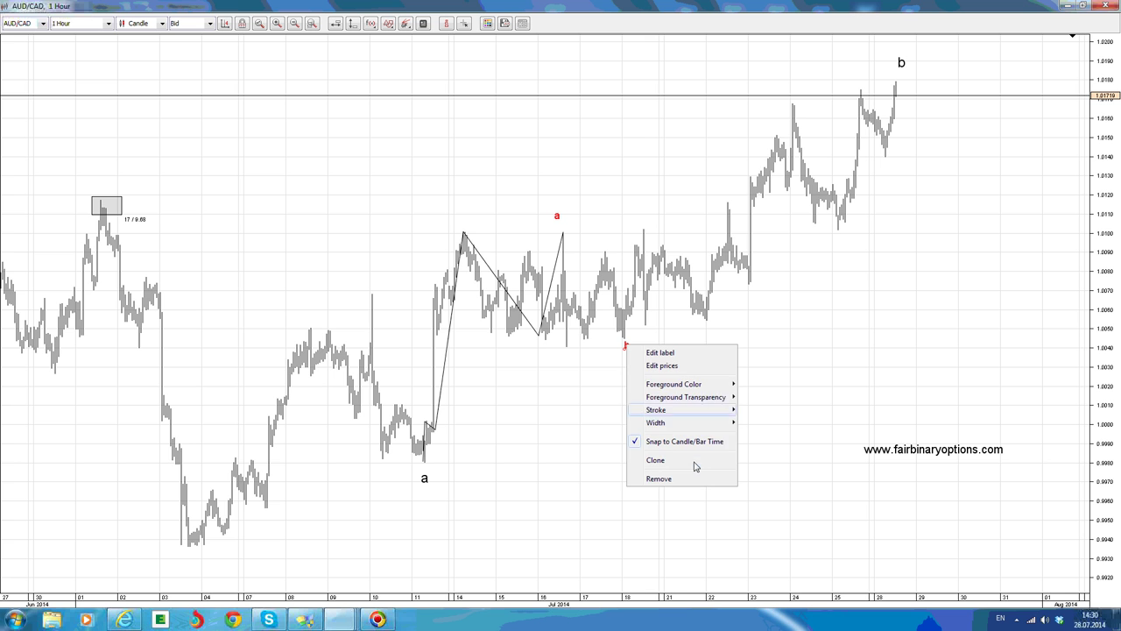
left_click(693, 463)
left_click_drag(629, 343, 885, 164)
left_click_drag(902, 68, 903, 49)
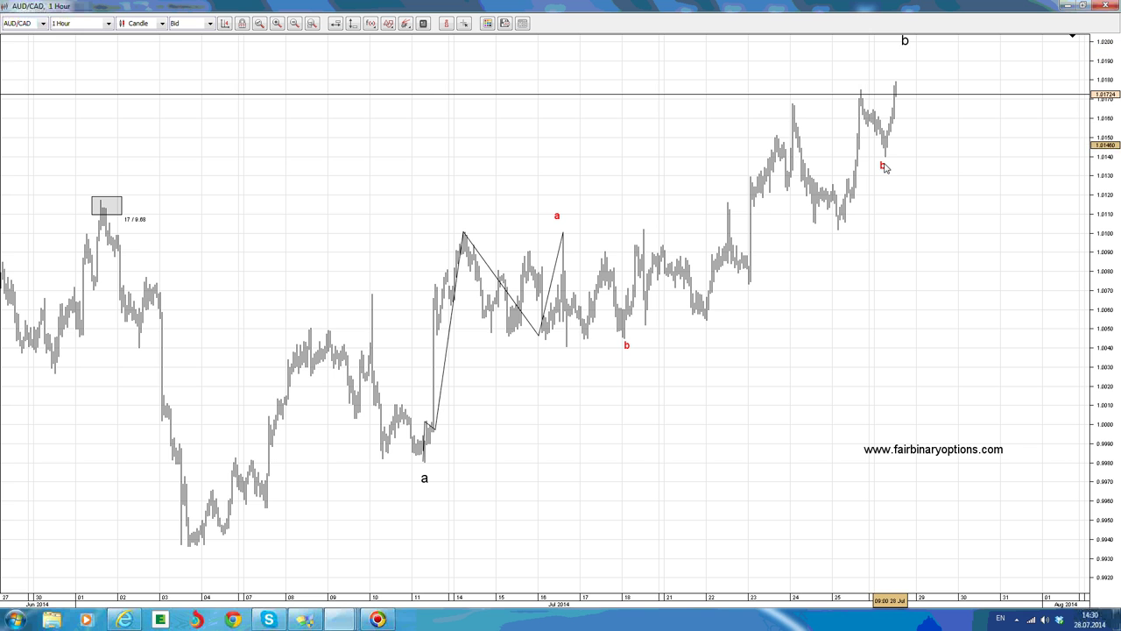
left_click_drag(883, 163, 900, 62)
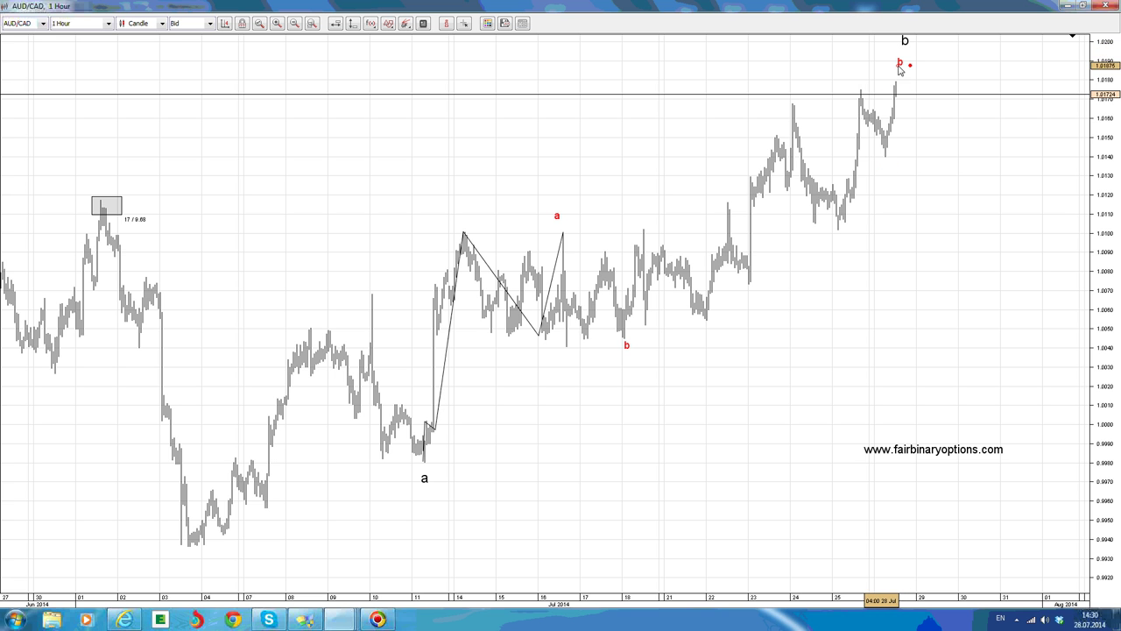
Change the text of the copied red label above the 28 July high to "c".
right_click(899, 63)
left_click(929, 78)
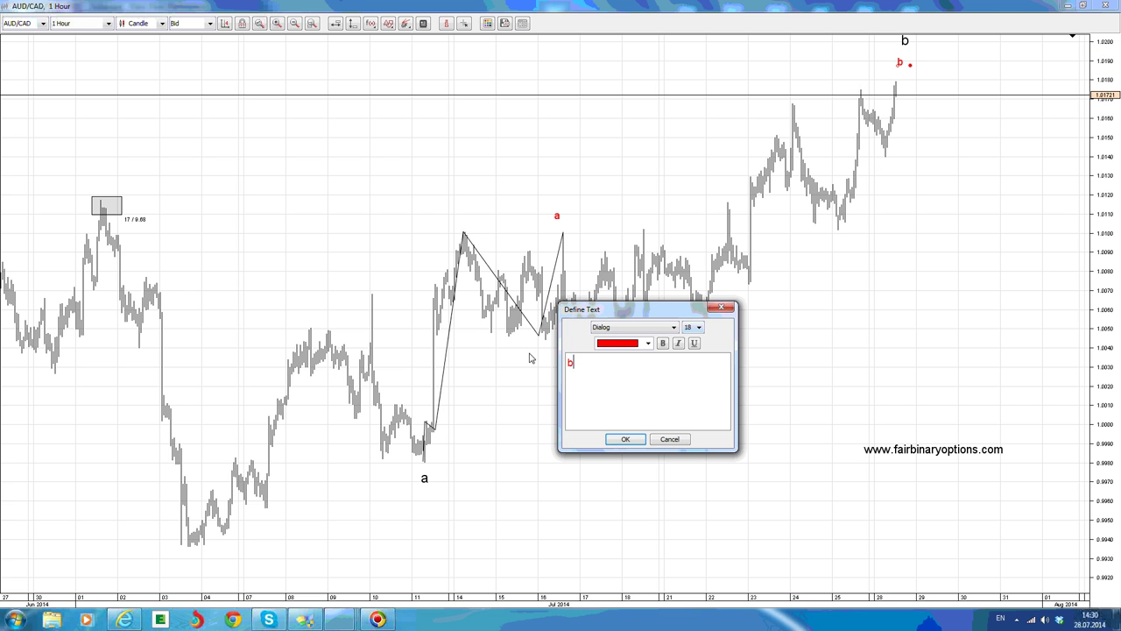
type("c")
left_click(625, 439)
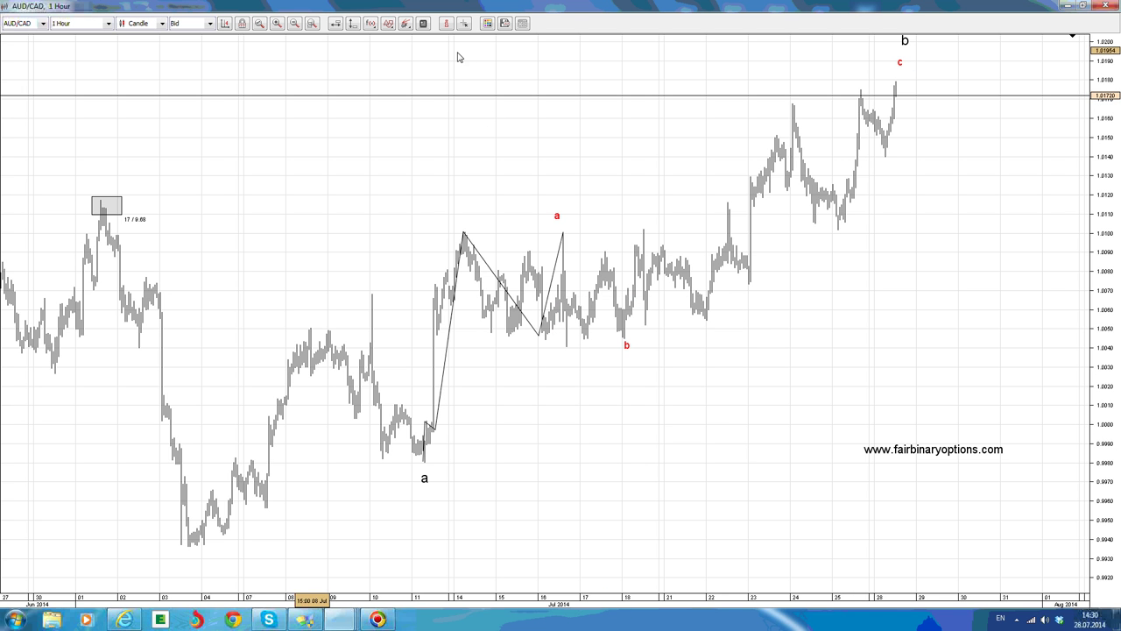
Draw a short line from the 24 July high across the 25 July high to about 29 July and color it blue.
left_click(387, 25)
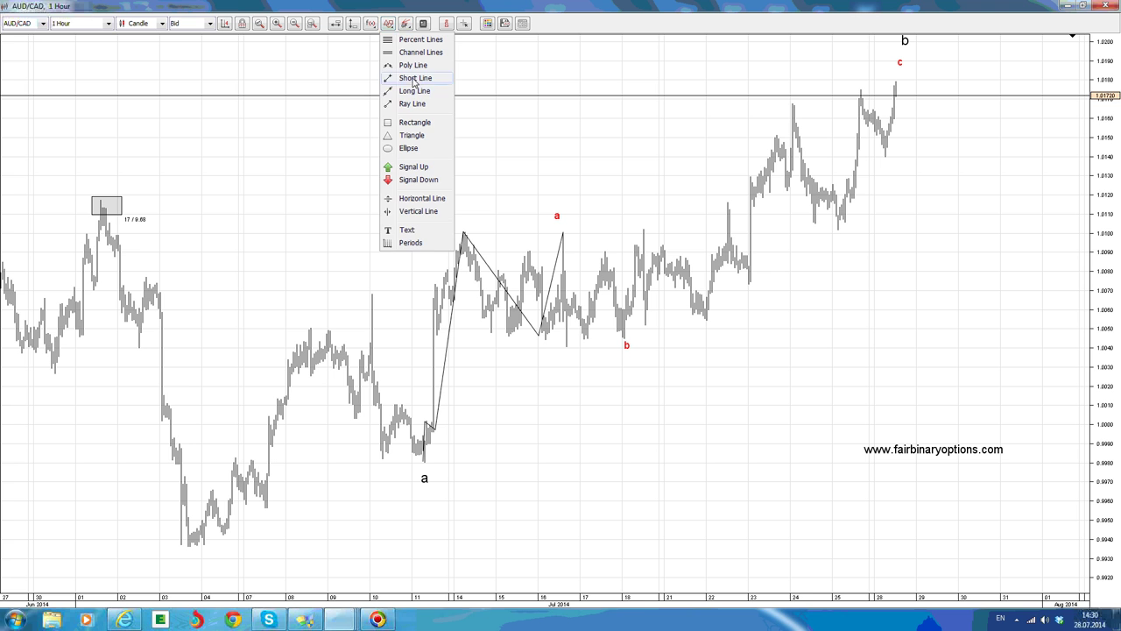
left_click(411, 79)
left_click_drag(792, 103, 940, 81)
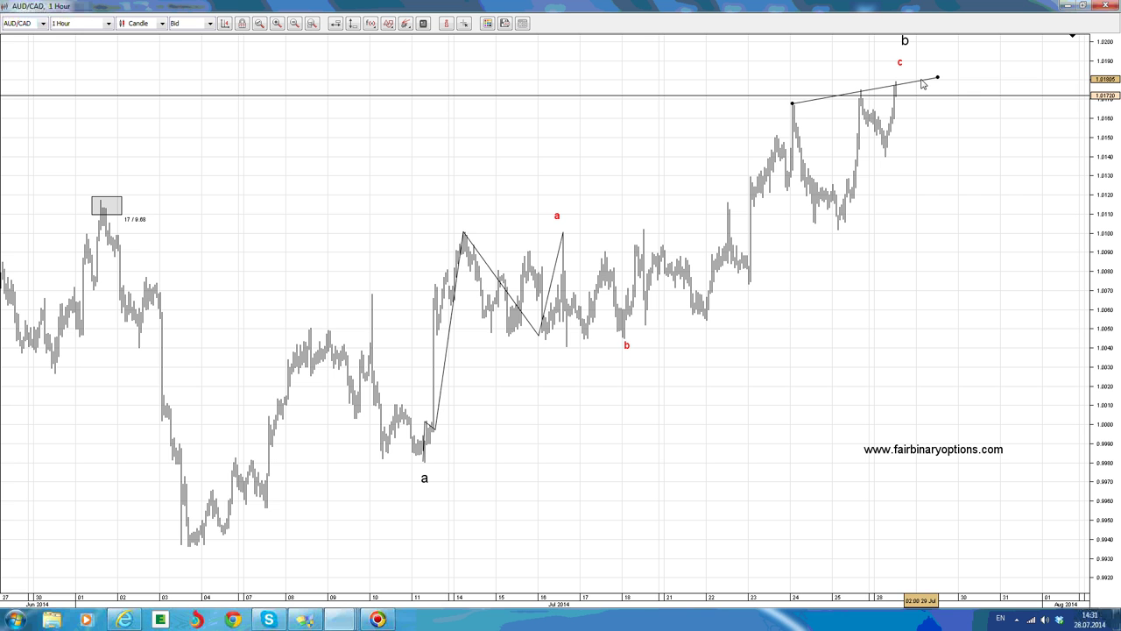
right_click(921, 83)
mouse_move(978, 122)
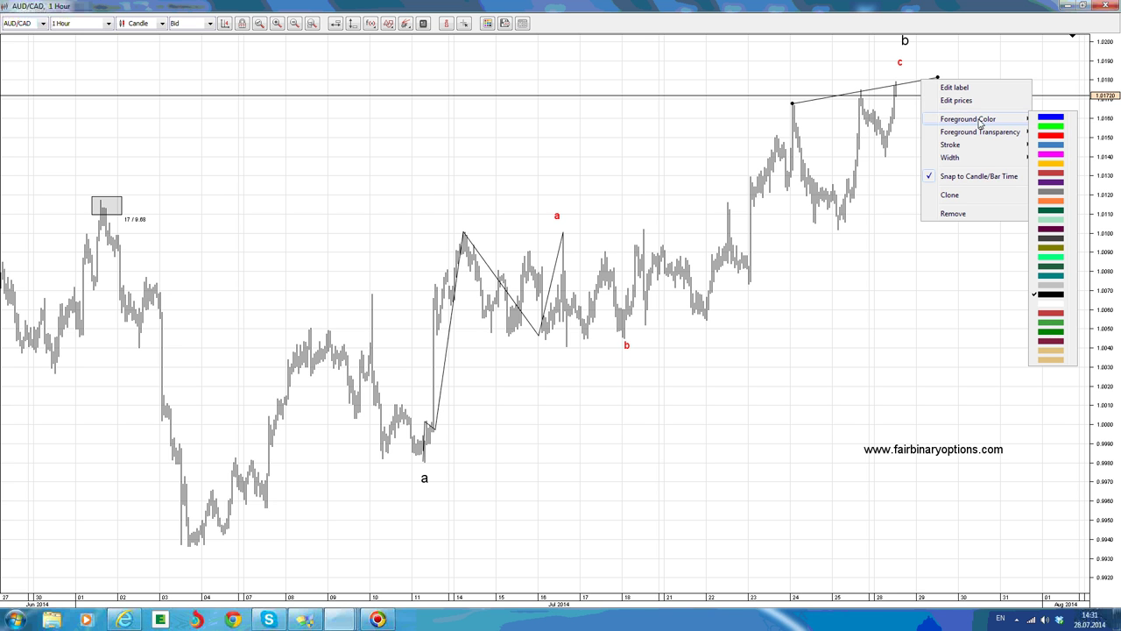
left_click(1040, 118)
Clone the blue line and angle the copy from the 25 July low along the 28 July low to the upper line's end.
right_click(905, 83)
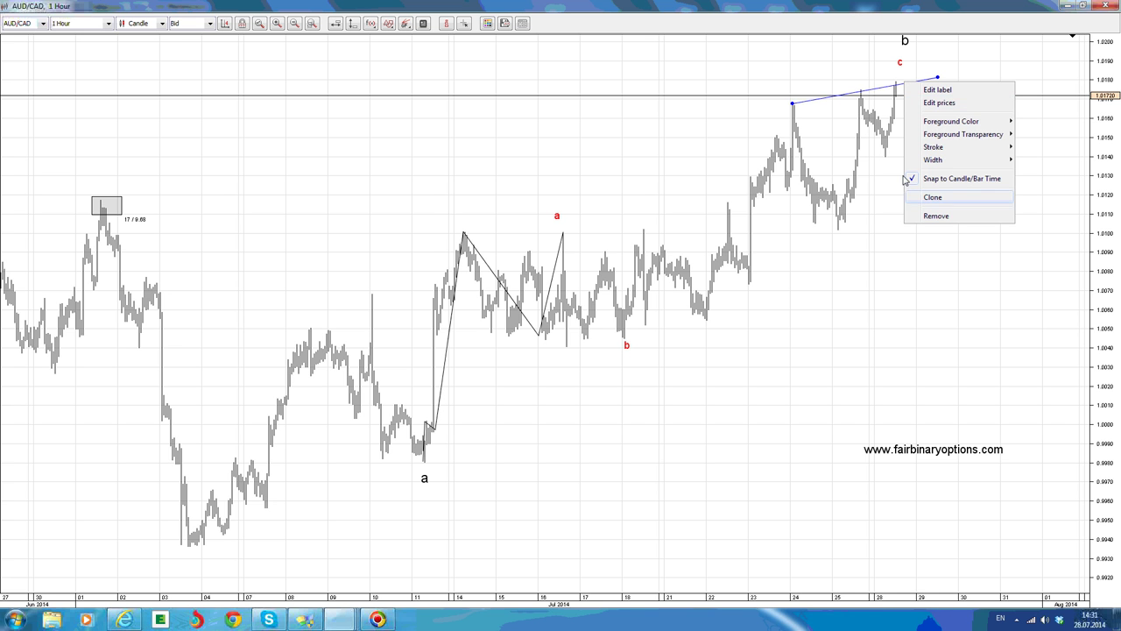
left_click(932, 197)
mouse_move(793, 104)
left_mouse_down()
mouse_move(842, 190)
mouse_move(847, 222)
left_mouse_up()
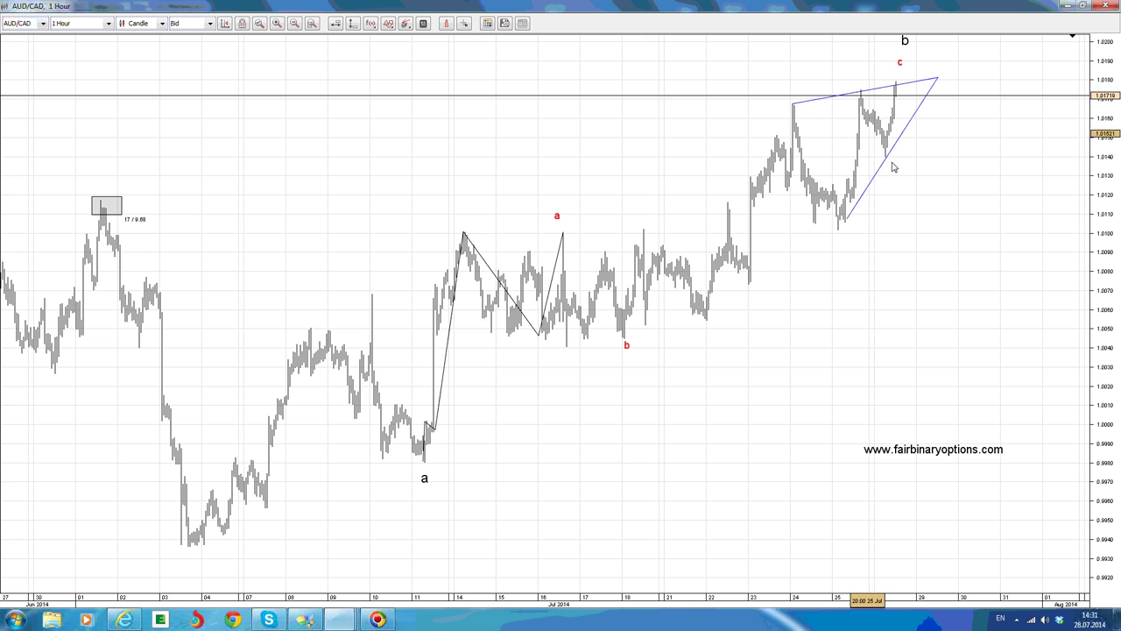
Draw a small rectangle over the lower blue line beside the latest candles and place a down signal at the 28 July high.
left_click(389, 24)
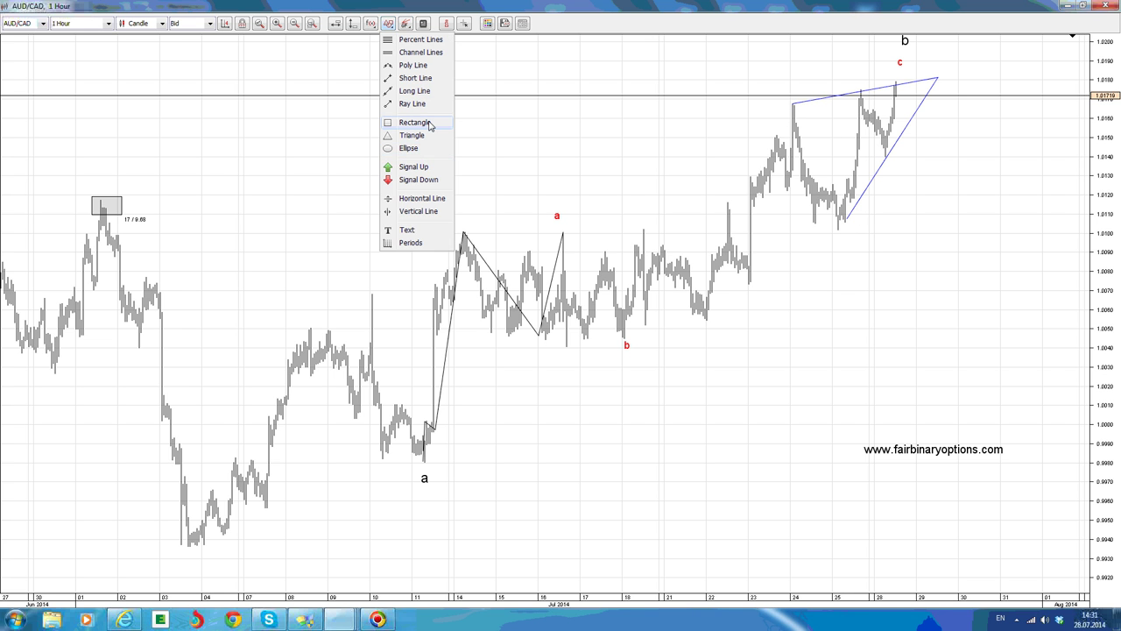
left_click(902, 117)
left_click_drag(920, 135, 921, 134)
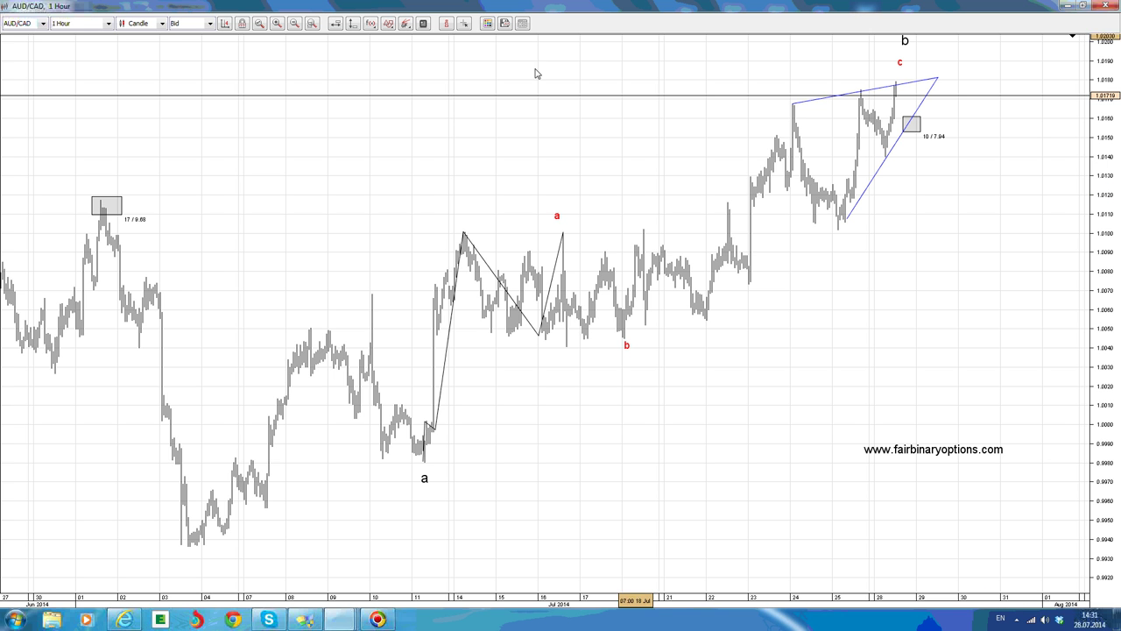
left_click(388, 25)
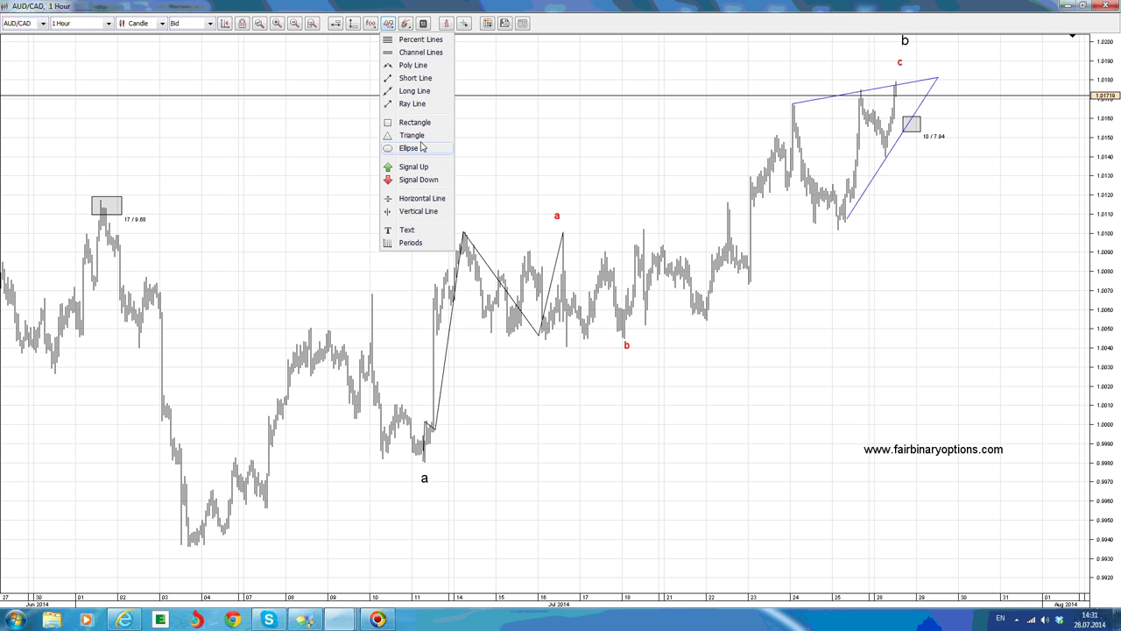
left_click(902, 87)
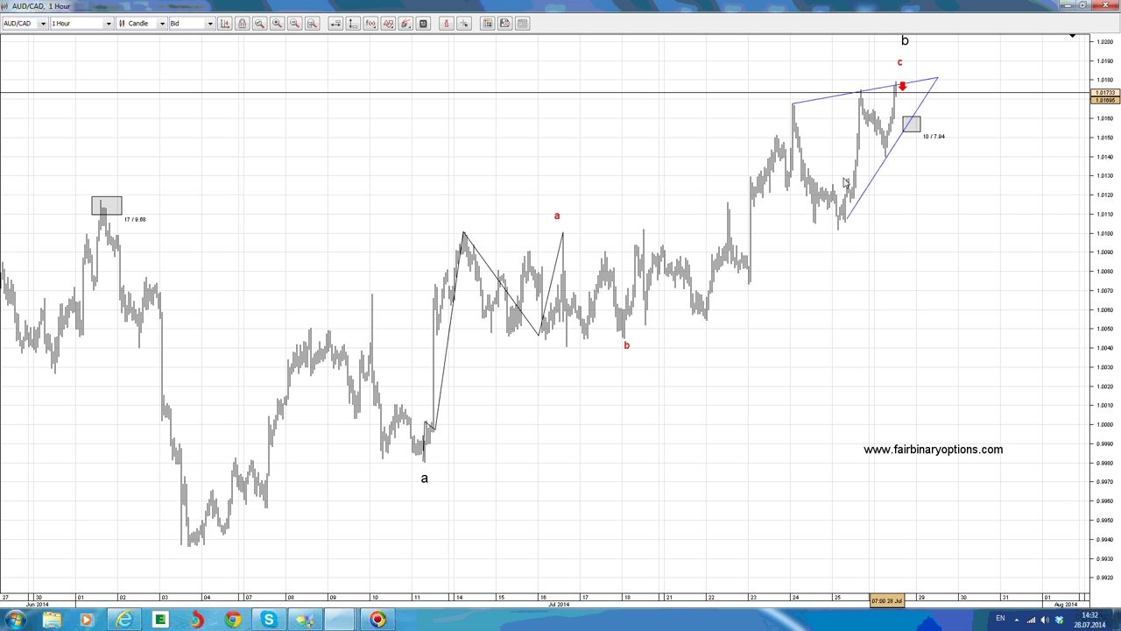
Add a horizontal line at the 11 July low, just above the black "a" label.
left_click(335, 24)
left_click(503, 429)
left_click_drag(445, 461, 429, 467)
left_click(430, 462)
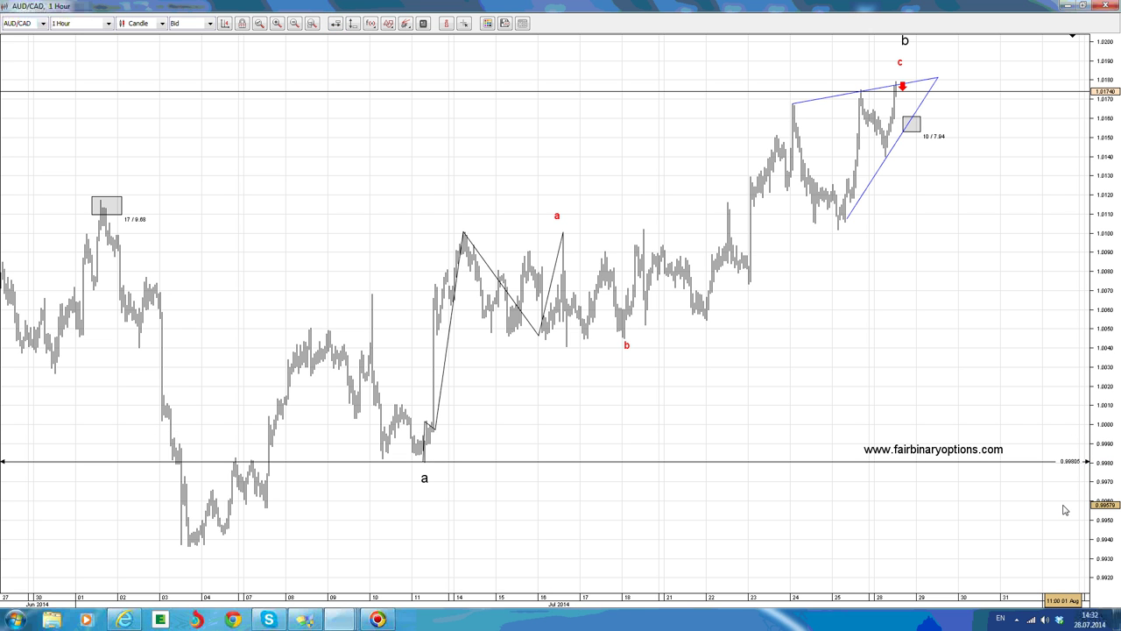
Clone the black "b" label, place the copy just below the horizontal line near 1 August, and change its text to "c".
left_click_drag(921, 288, 803, 286)
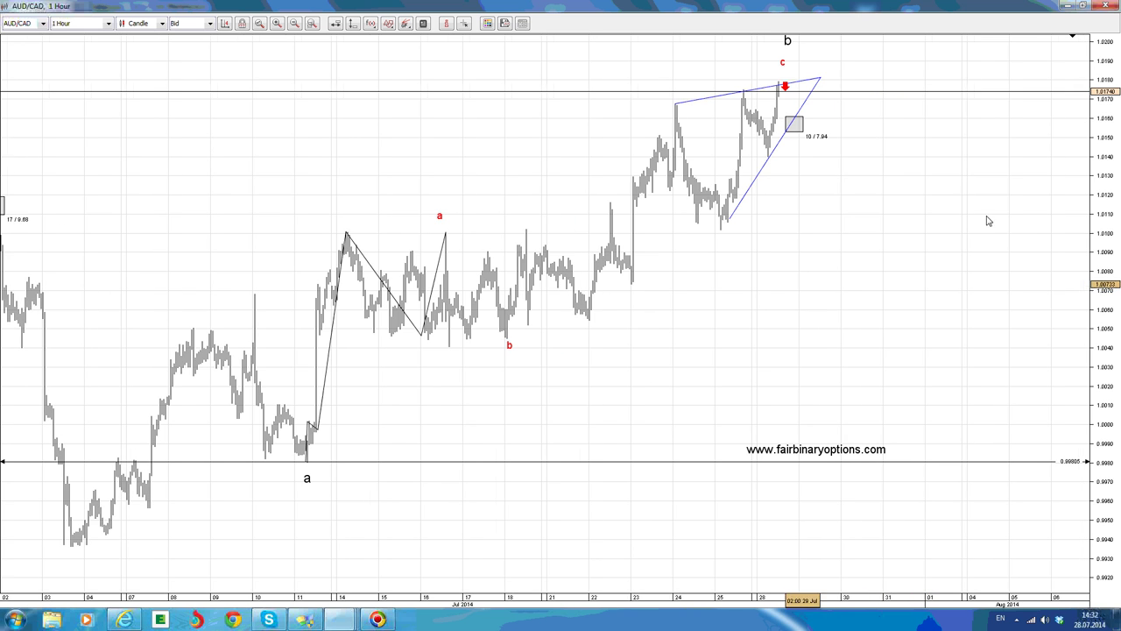
left_click_drag(1104, 169, 1103, 200)
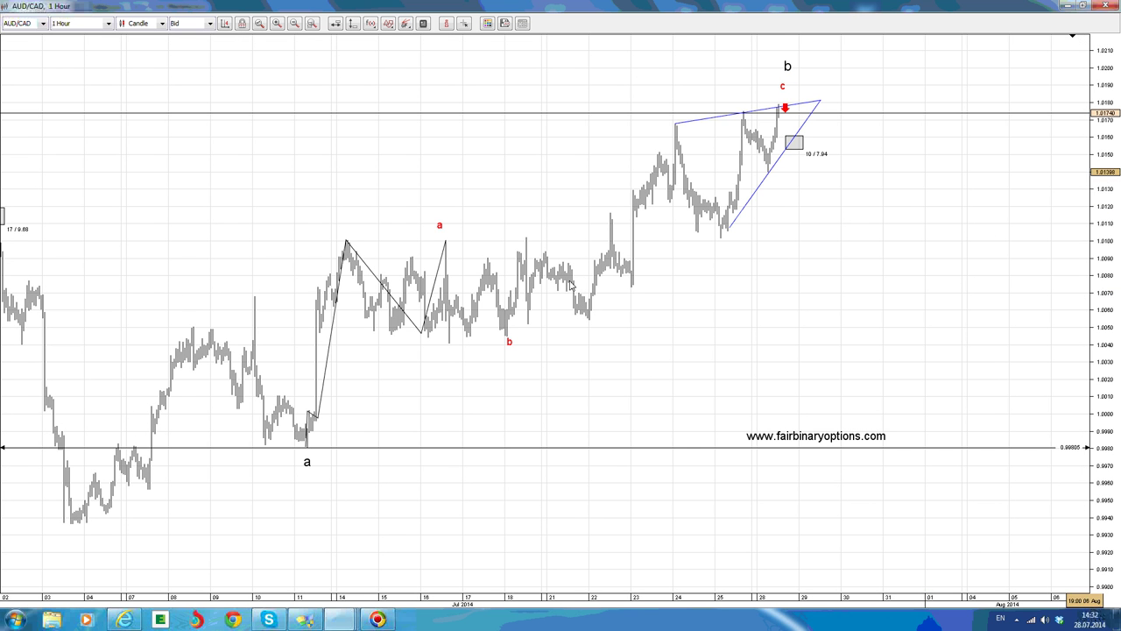
right_click(788, 67)
left_click(862, 182)
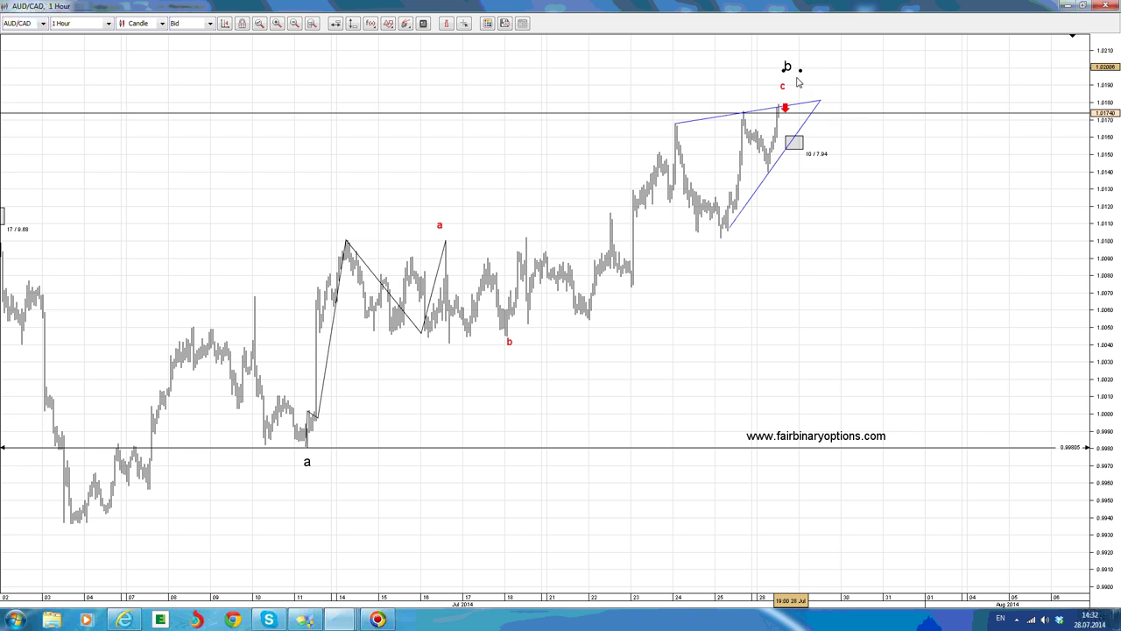
mouse_move(882, 266)
left_mouse_down()
mouse_move(940, 400)
mouse_move(946, 453)
left_mouse_up()
right_click(947, 452)
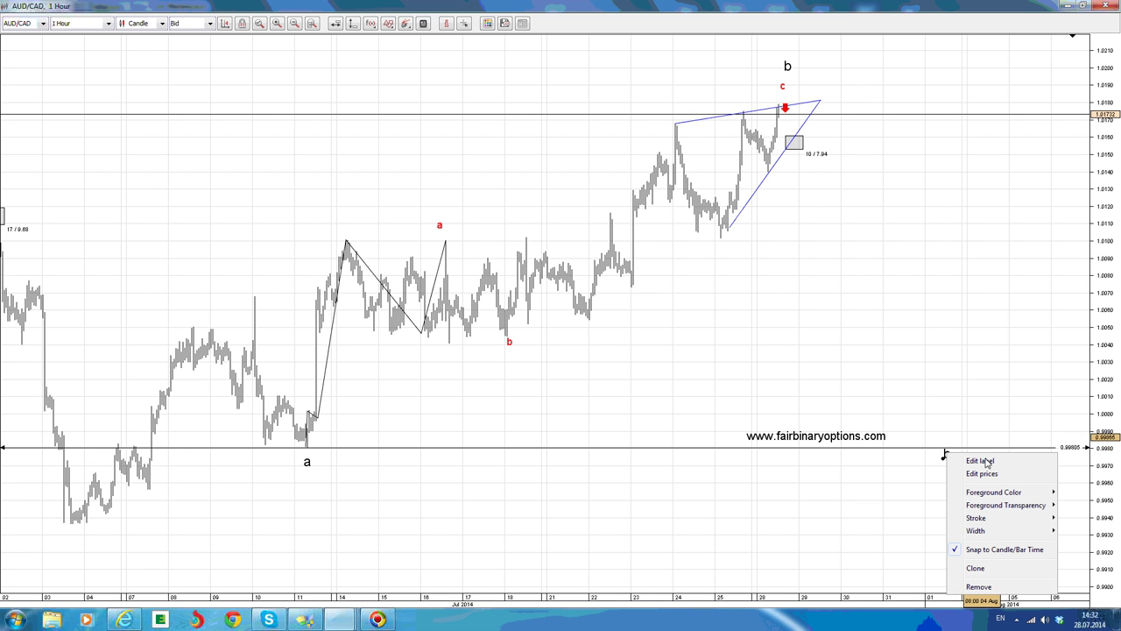
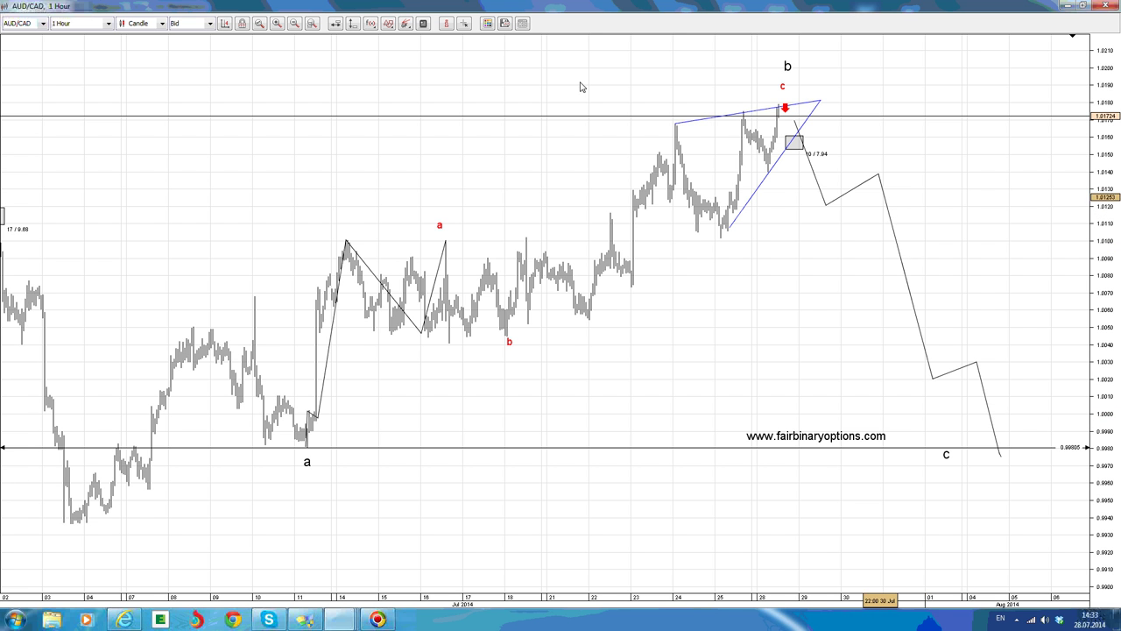
Place a second down signal on the small rectangle at the lower blue line.
left_click(388, 22)
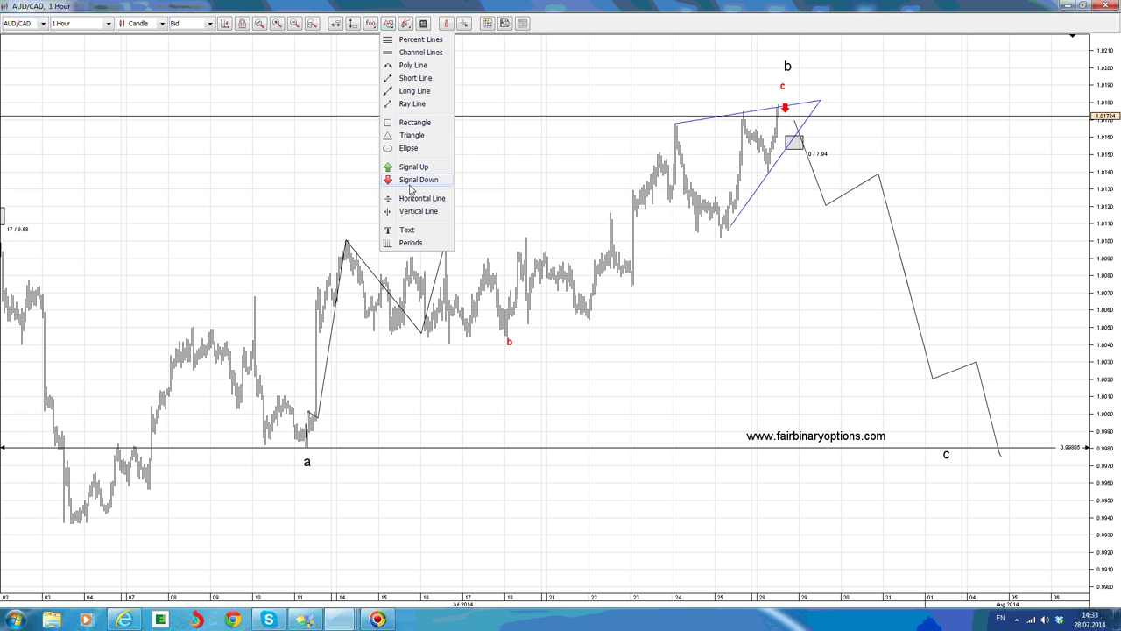
left_click(410, 182)
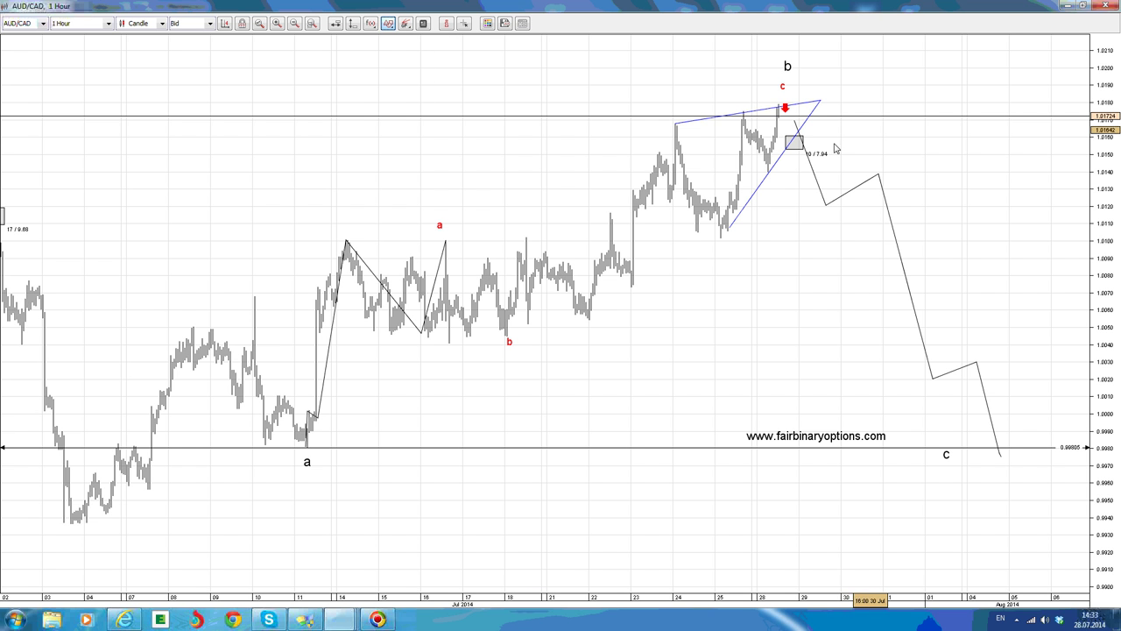
left_click(789, 140)
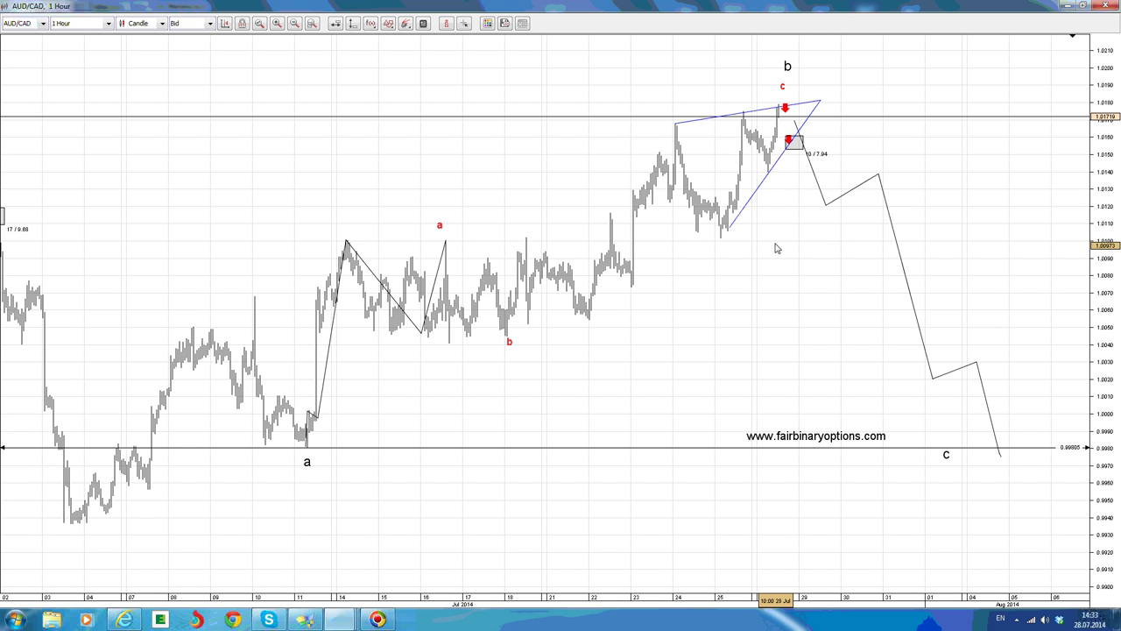
Add the red text "buying put options with end of week expiration date" in font size 20 below the blue wedge.
left_click(388, 23)
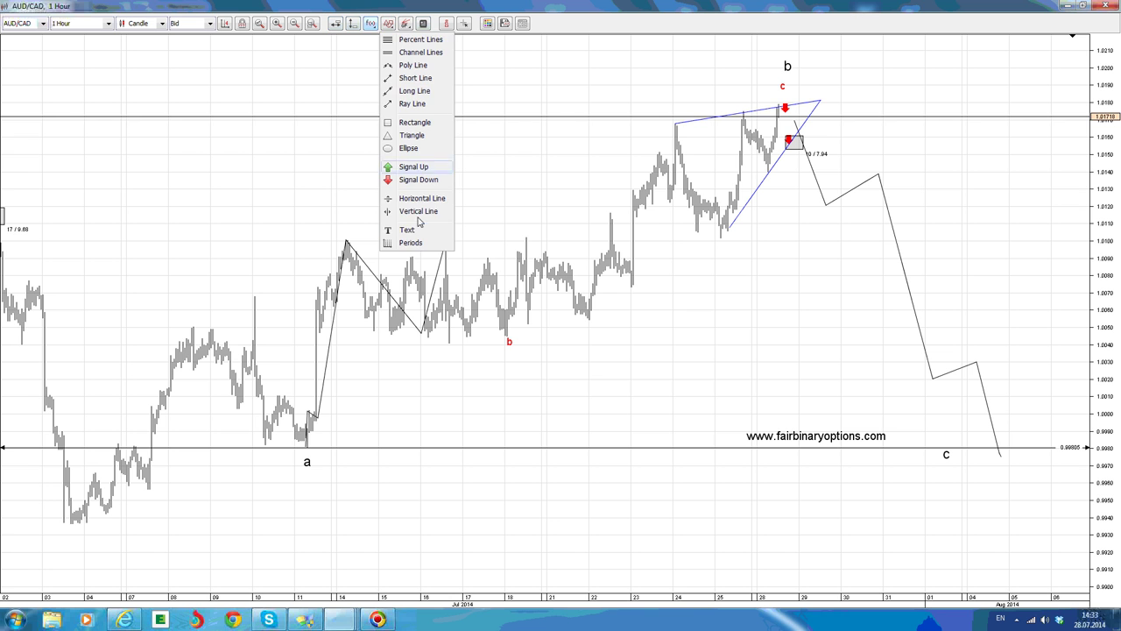
left_click(407, 229)
left_click(690, 303)
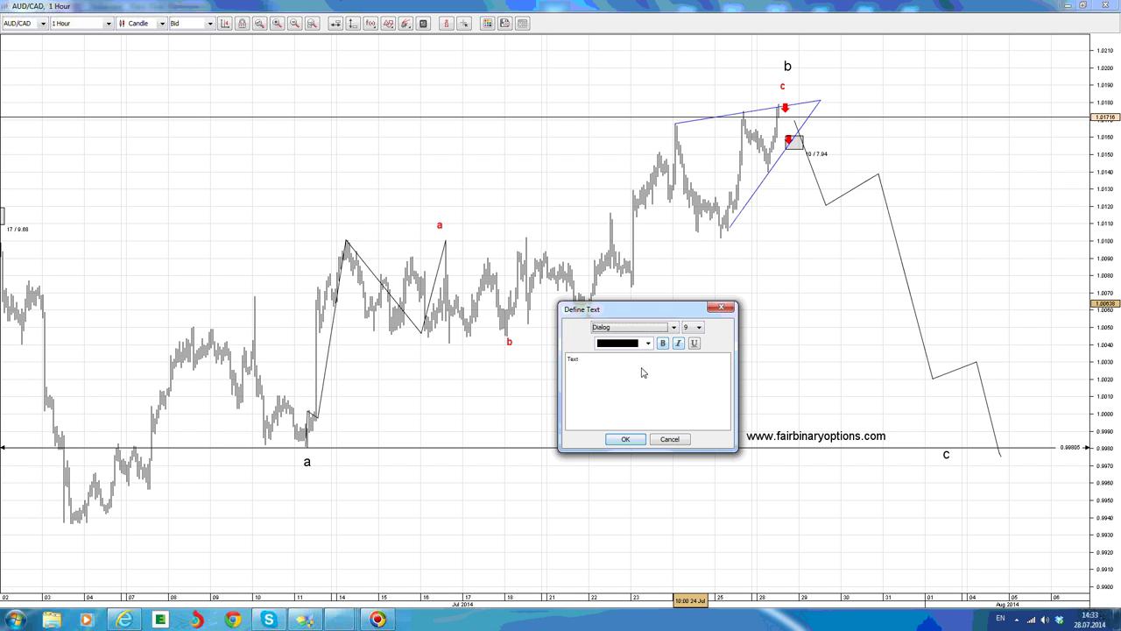
left_click_drag(579, 359, 562, 364)
type("buying put options ")
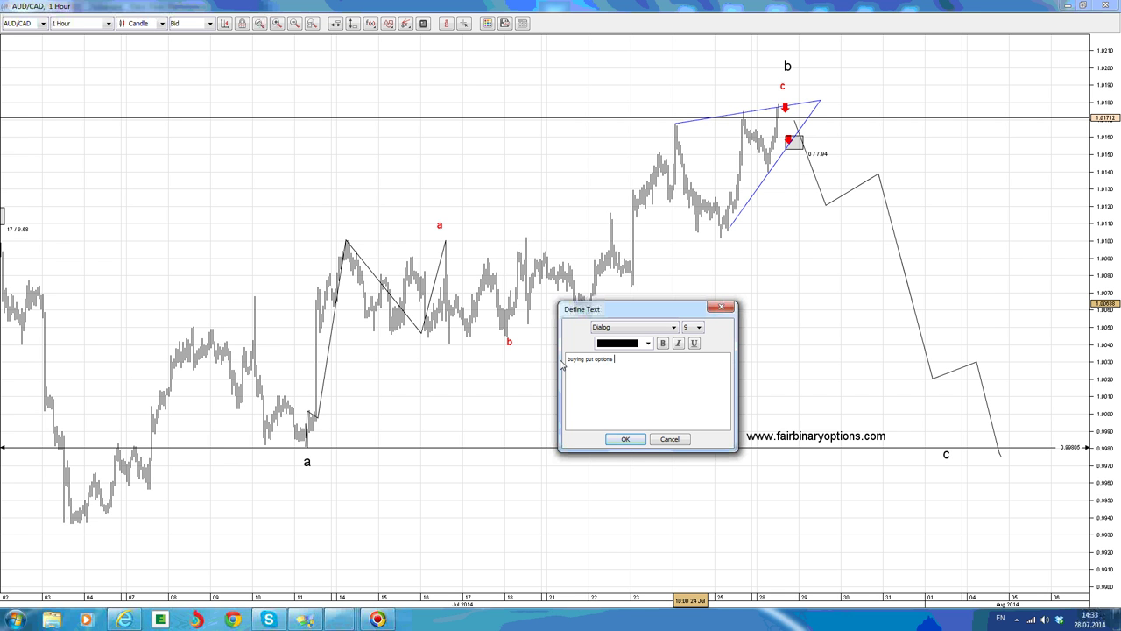
type("with end of week expiration date")
left_click(698, 327)
left_click(685, 377)
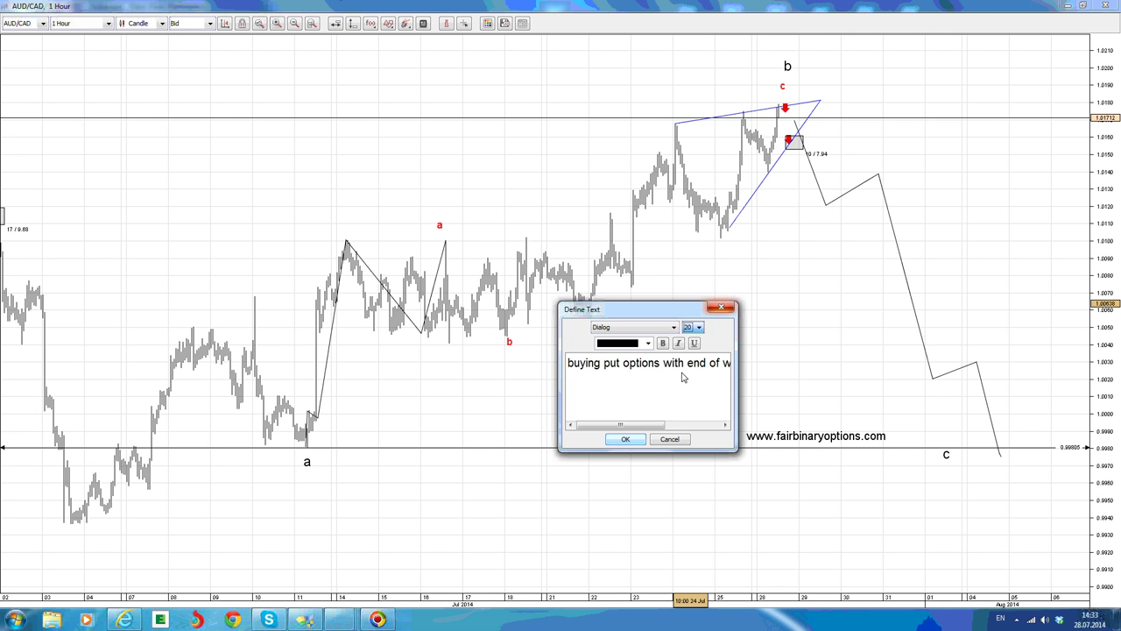
left_click(647, 343)
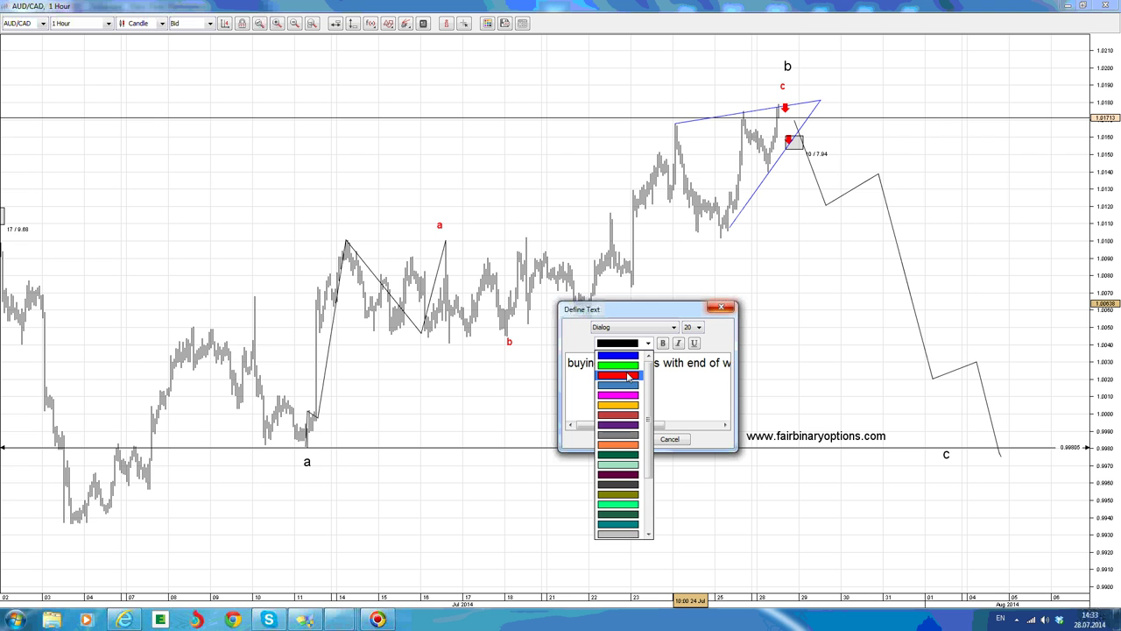
left_click(627, 376)
left_click(629, 440)
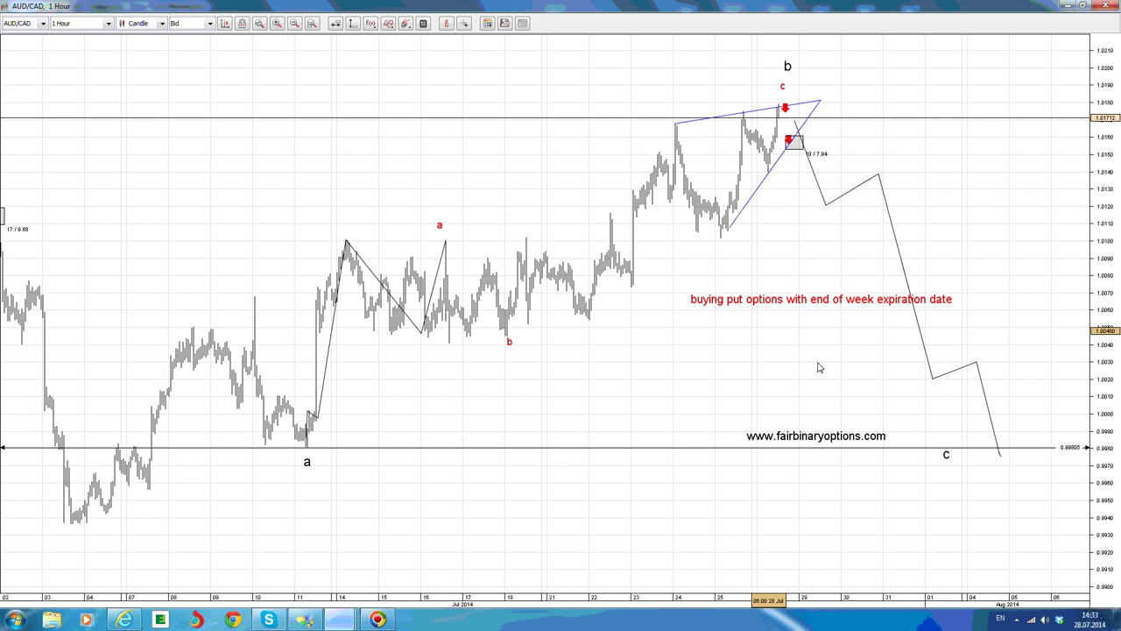